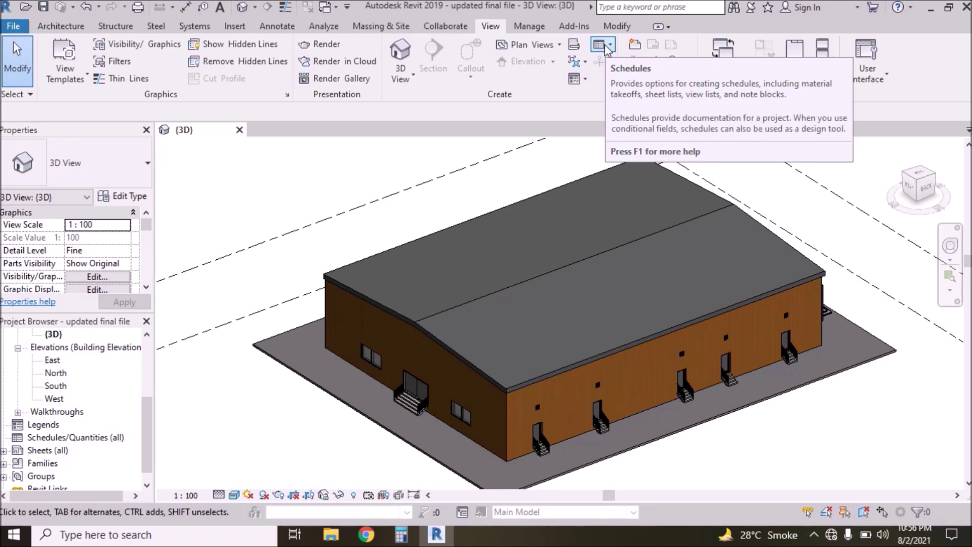
Start a new Material Takeoff schedule for the Walls category.
left_click(606, 48)
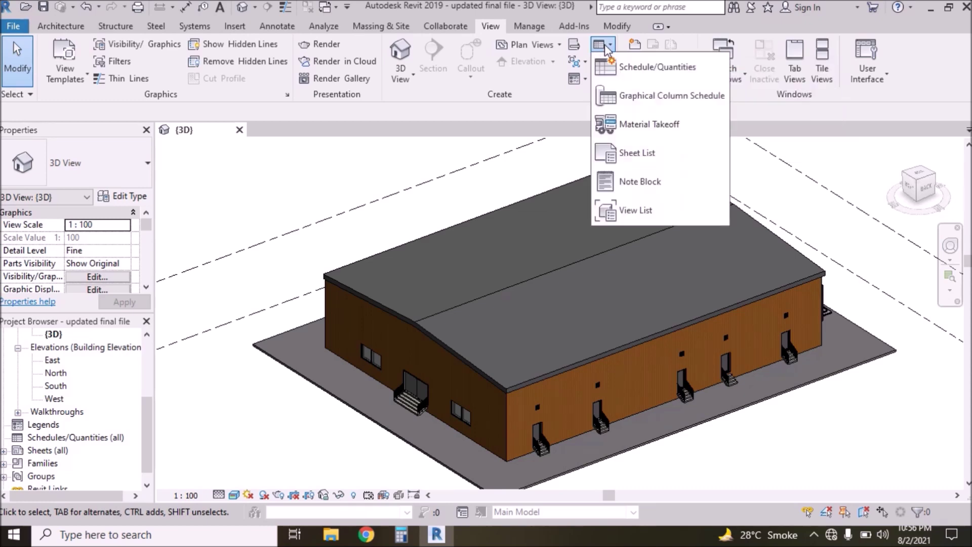
left_click(641, 138)
left_click(403, 241)
key("w")
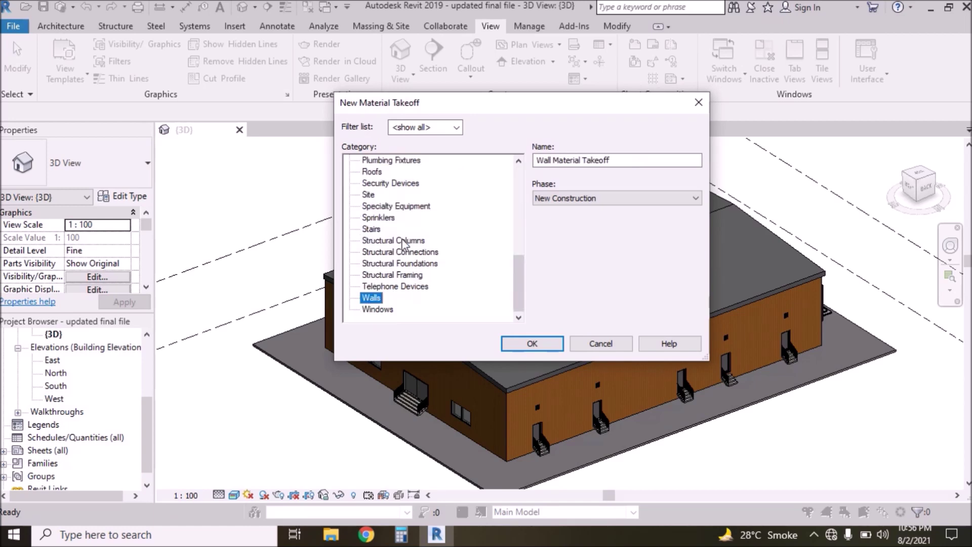
left_click(531, 343)
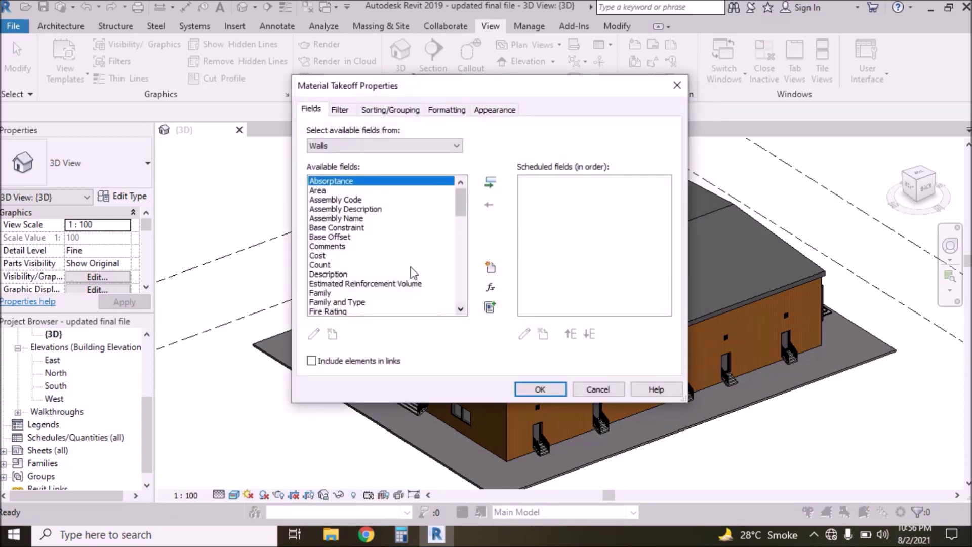
Add the Description and Material: Area fields to the scheduled fields.
left_click(327, 274)
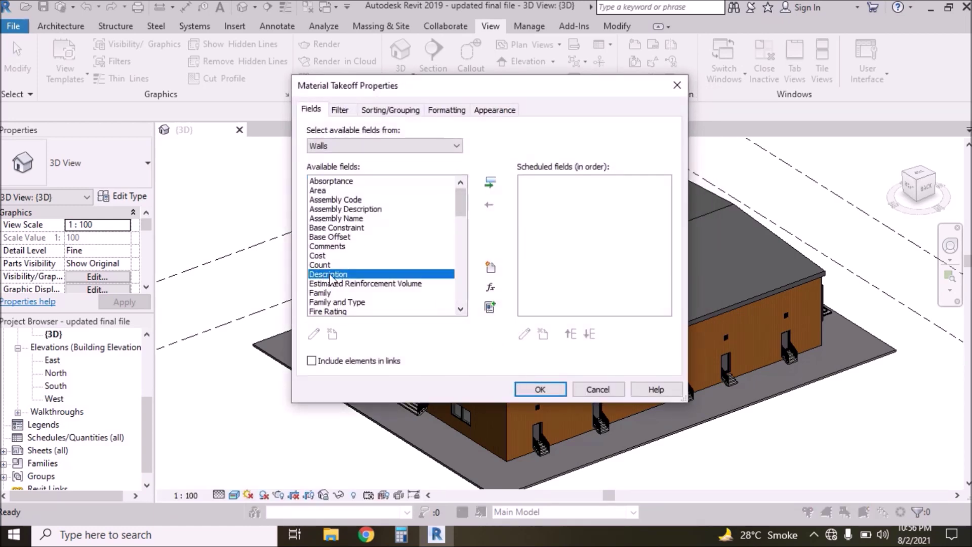
left_click(491, 183)
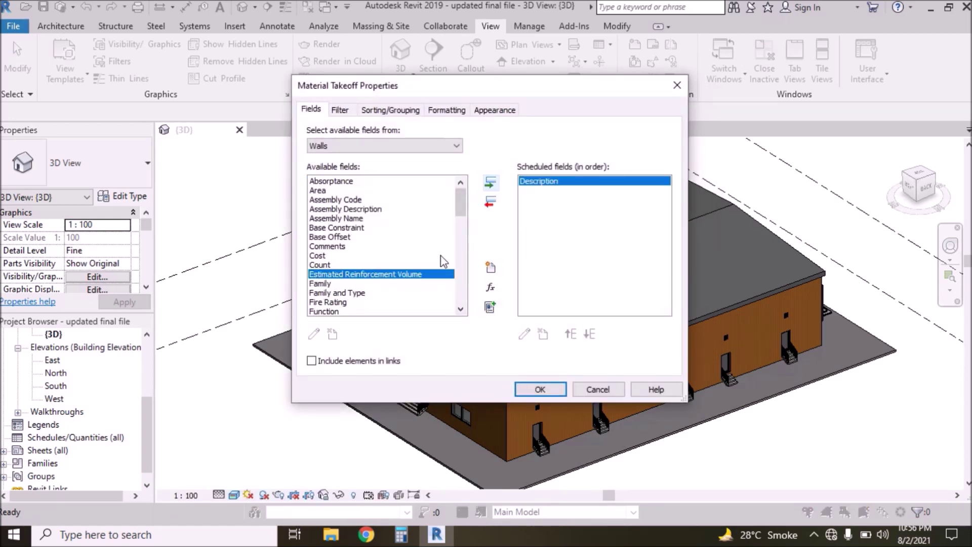
left_click(461, 310)
left_click(461, 310)
left_click(461, 310)
left_click(461, 310)
left_click(462, 310)
left_click_drag(461, 225, 463, 245)
left_click(348, 256)
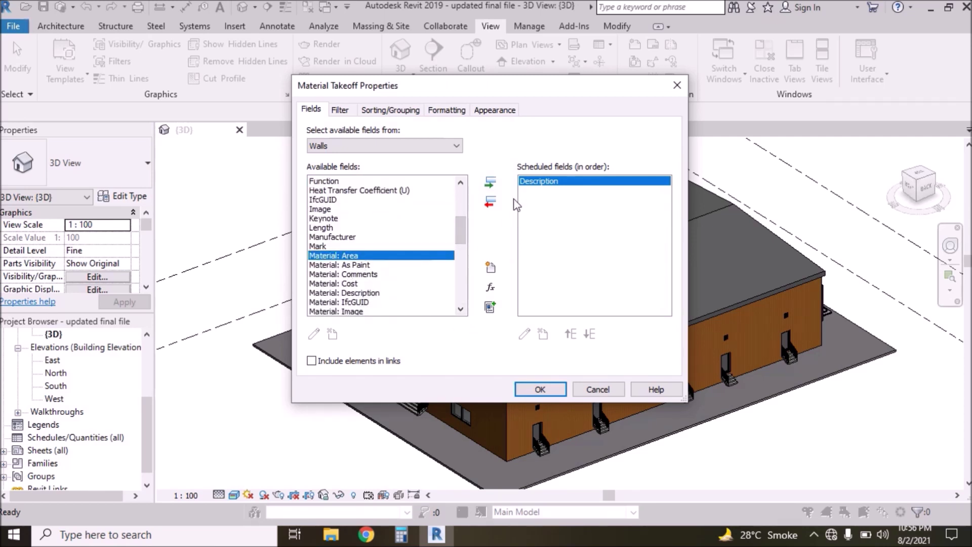
left_click(491, 183)
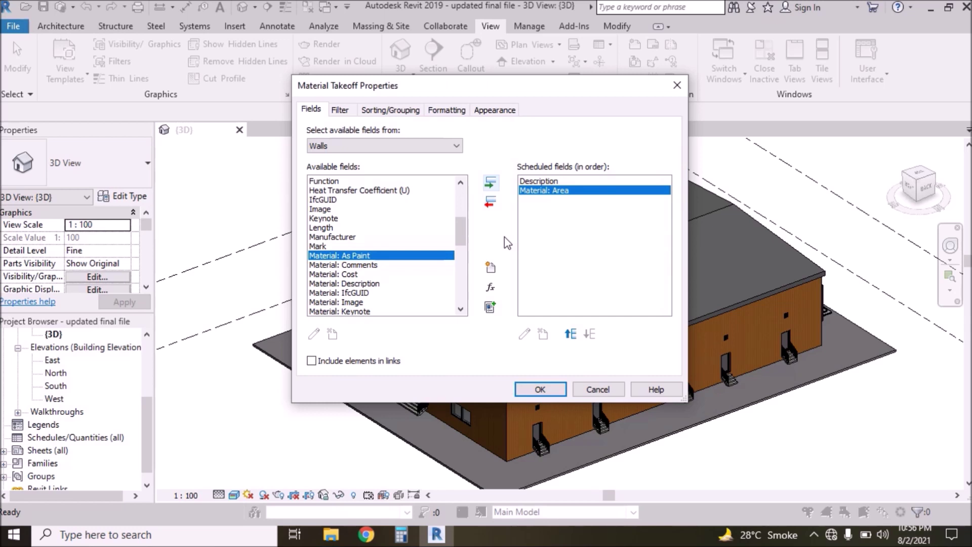
Add the Count and Cost fields and generate the schedule.
left_click_drag(458, 230, 458, 188)
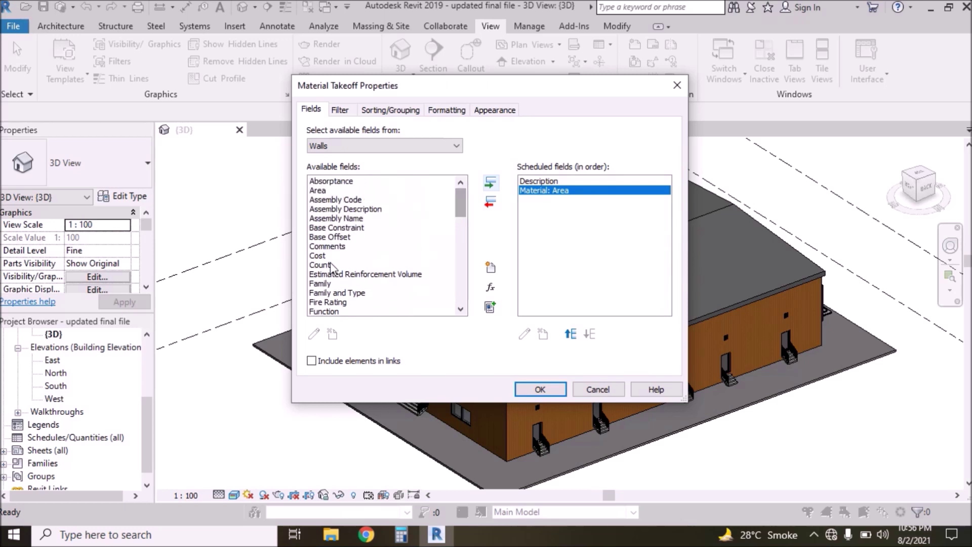
left_click(324, 265)
left_click(490, 183)
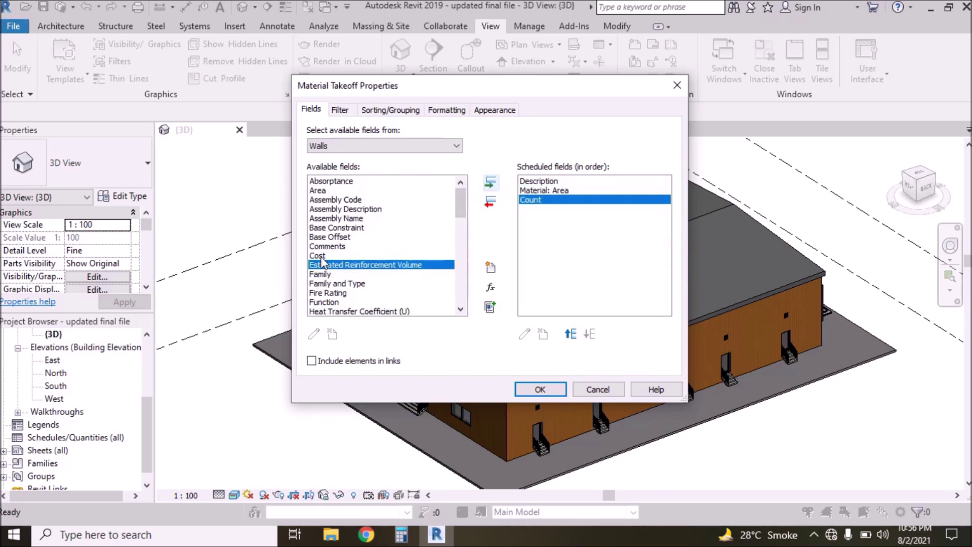
left_click(324, 256)
left_click(485, 184)
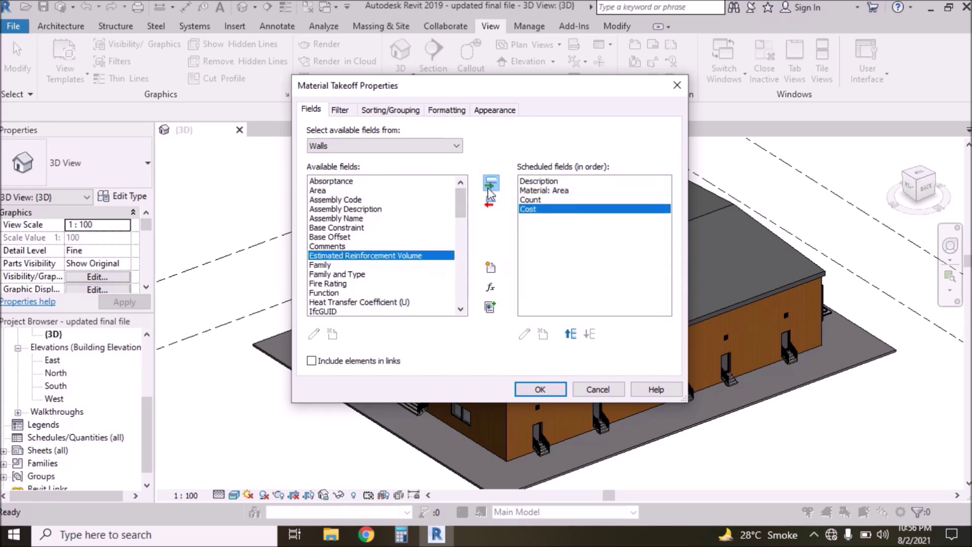
left_click(538, 389)
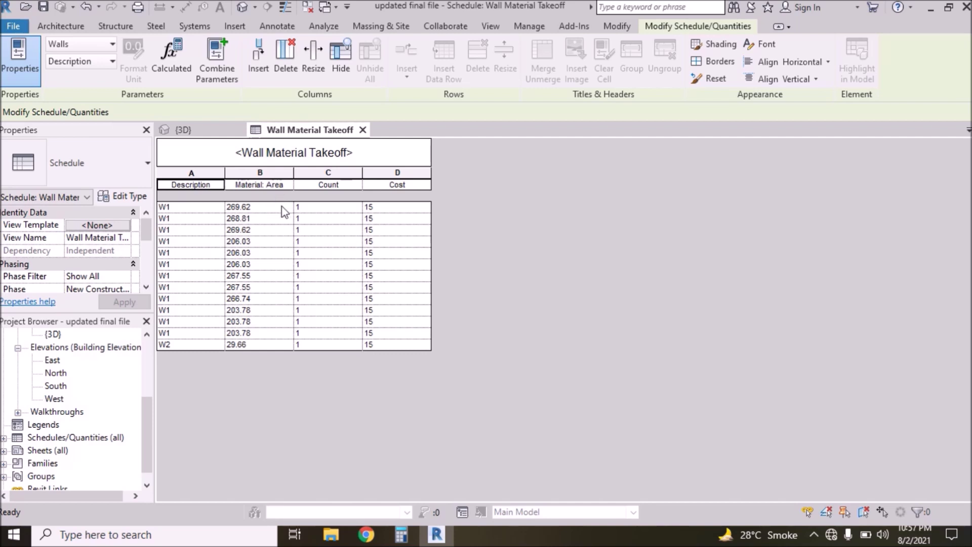
Retitle column B as 'Material: Area SQM' and widen it to fit.
left_click(287, 186)
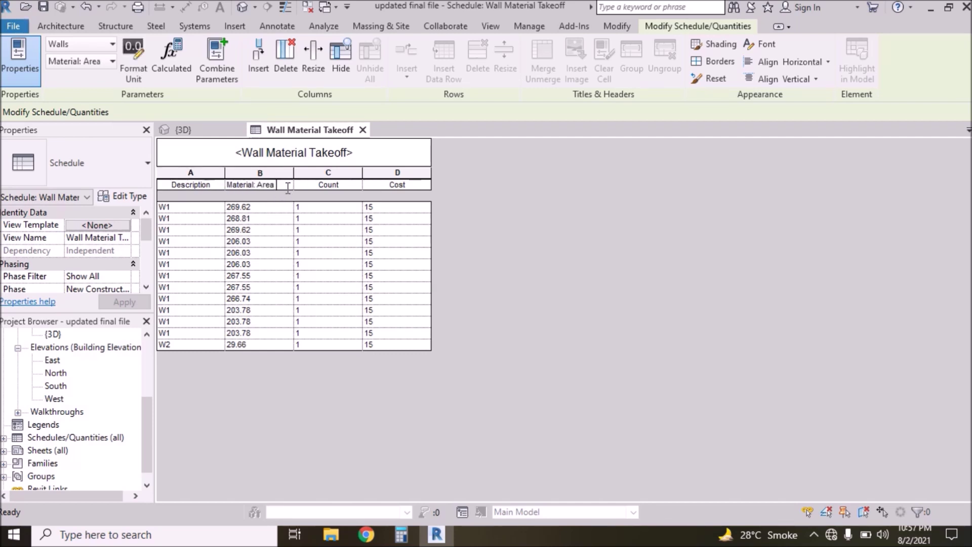
type("sq")
key("BackSpace")
key("BackSpace")
type("SQM")
left_click_drag(294, 173, 301, 174)
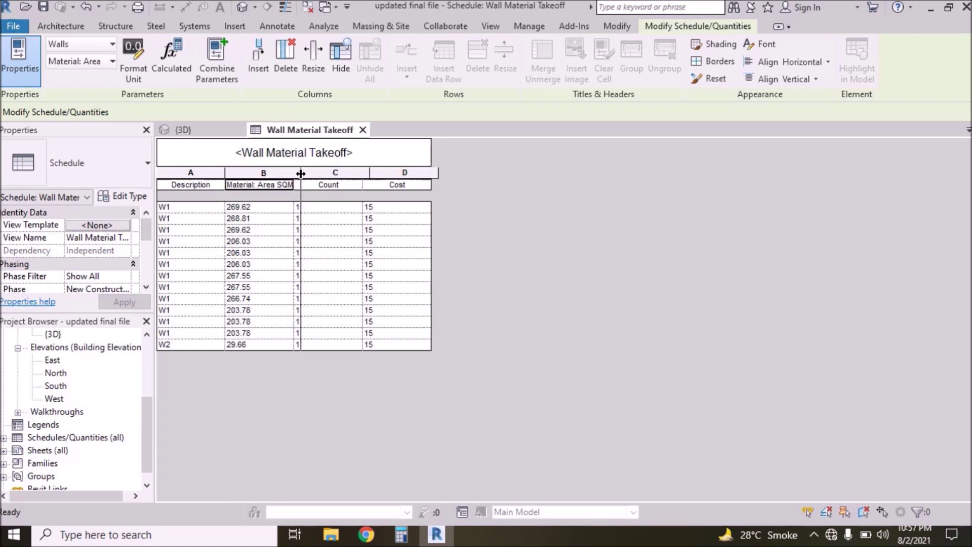
Retitle the Cost column heading as 'Cost (Rs)'.
left_click(428, 187)
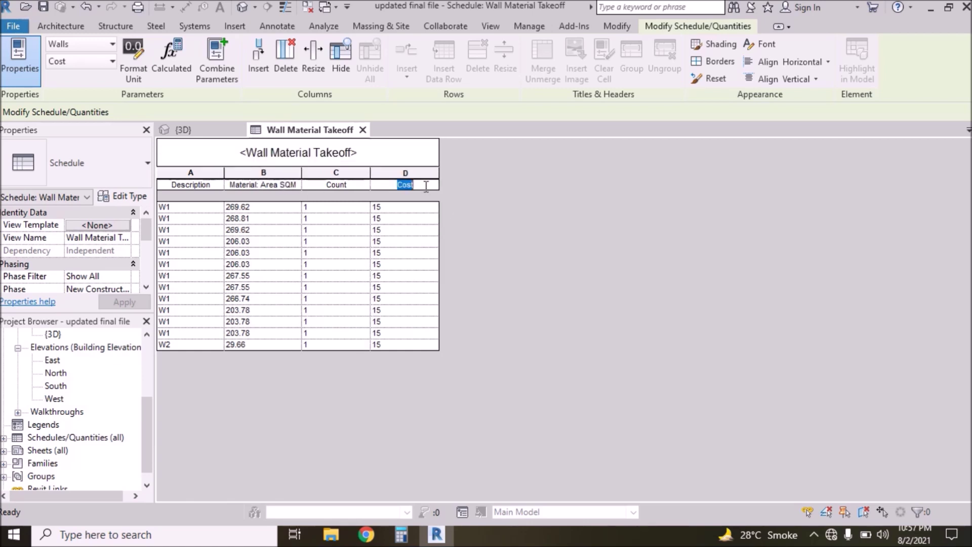
left_click(409, 207)
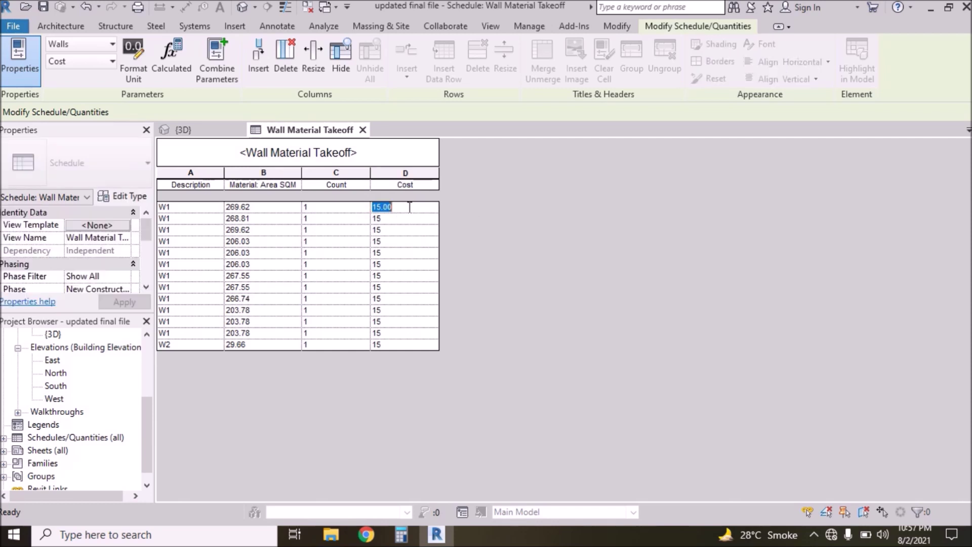
left_click(428, 186)
left_click(428, 185)
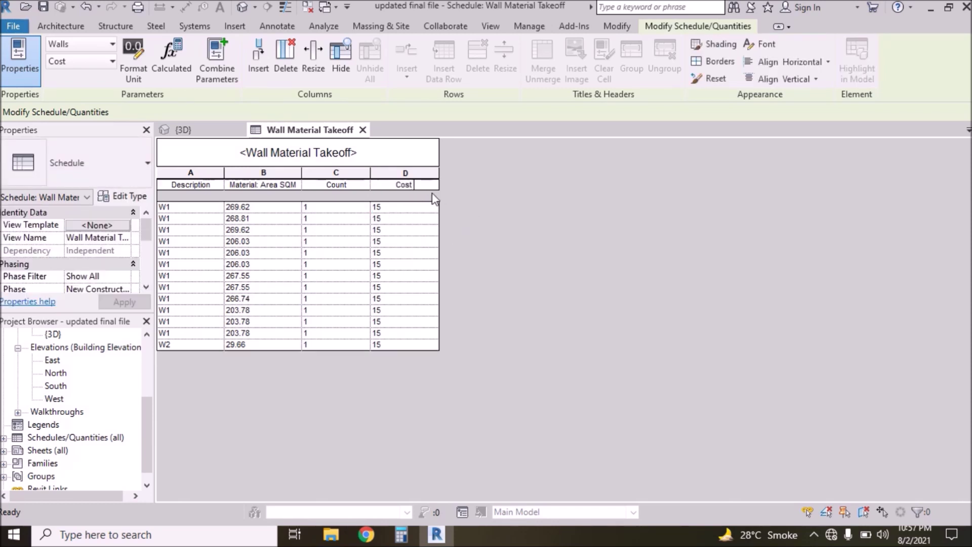
type("()")
key("Left")
type("Rs")
Centre columns A–D horizontally and middle-align them vertically.
left_click_drag(413, 174, 197, 164)
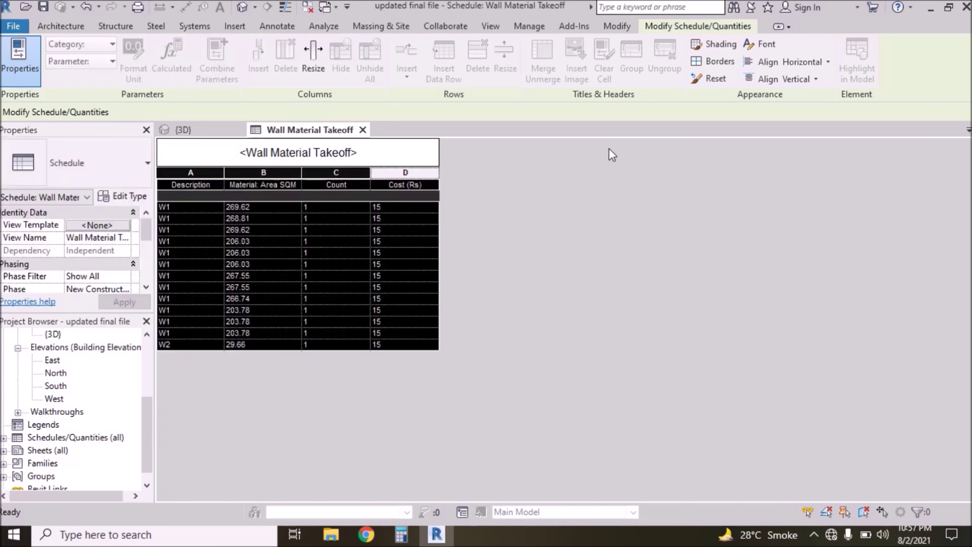
left_click(789, 62)
left_click(777, 118)
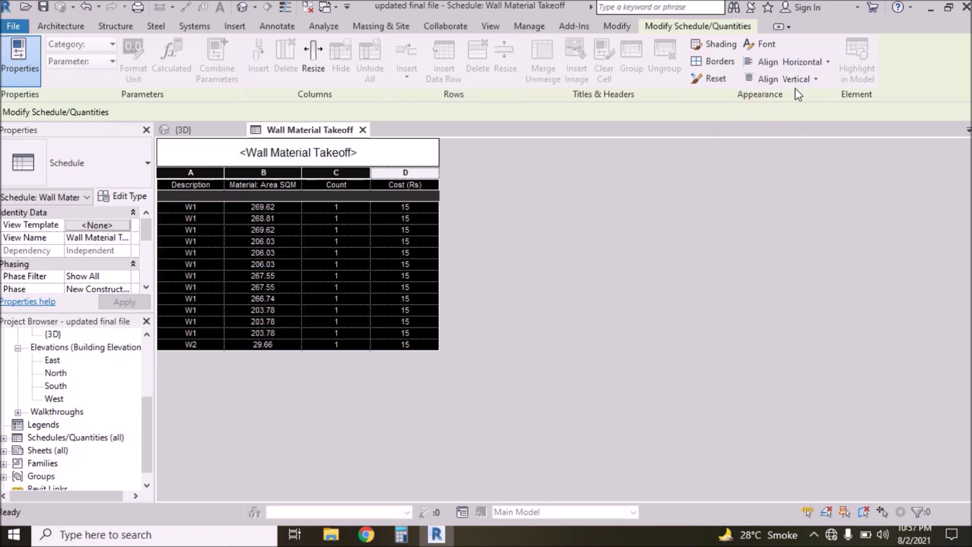
left_click(795, 87)
left_click(798, 127)
left_click(405, 207)
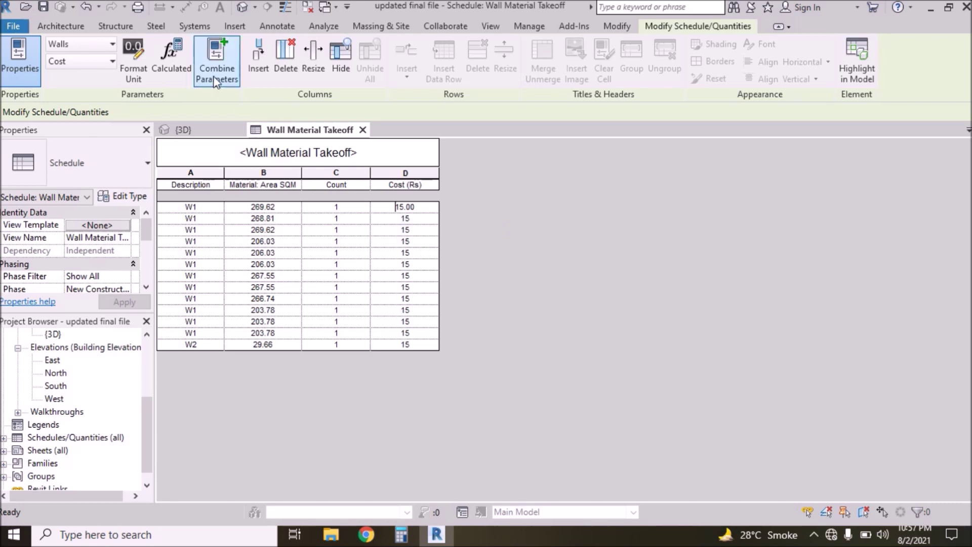
Create a Number-type parameter named 'Nos Of Brick / Sqm' and add it to the schedule fields.
left_click(258, 79)
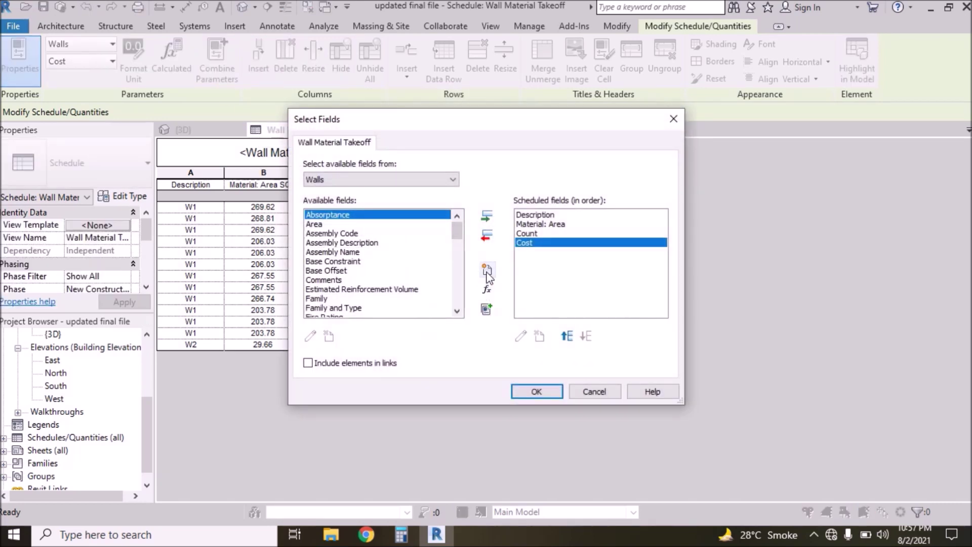
left_click(487, 273)
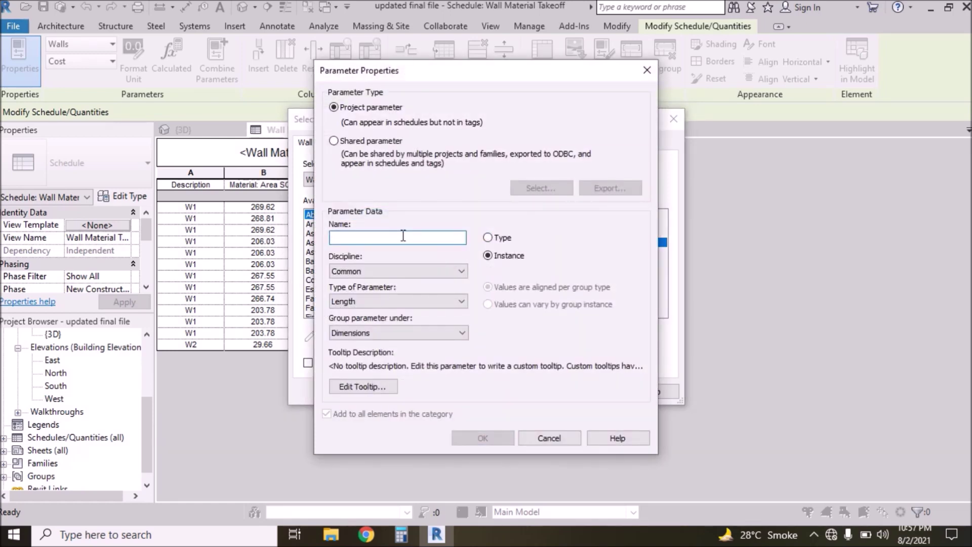
type("Nos O")
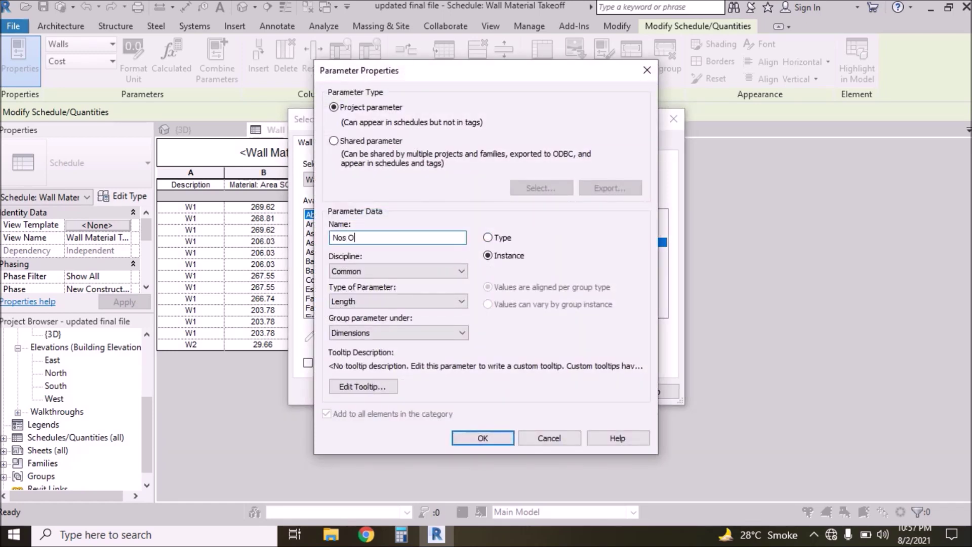
type("f Brick ")
type("/ ")
type("Swm")
key("BackSpace")
key("BackSpace")
type("qm")
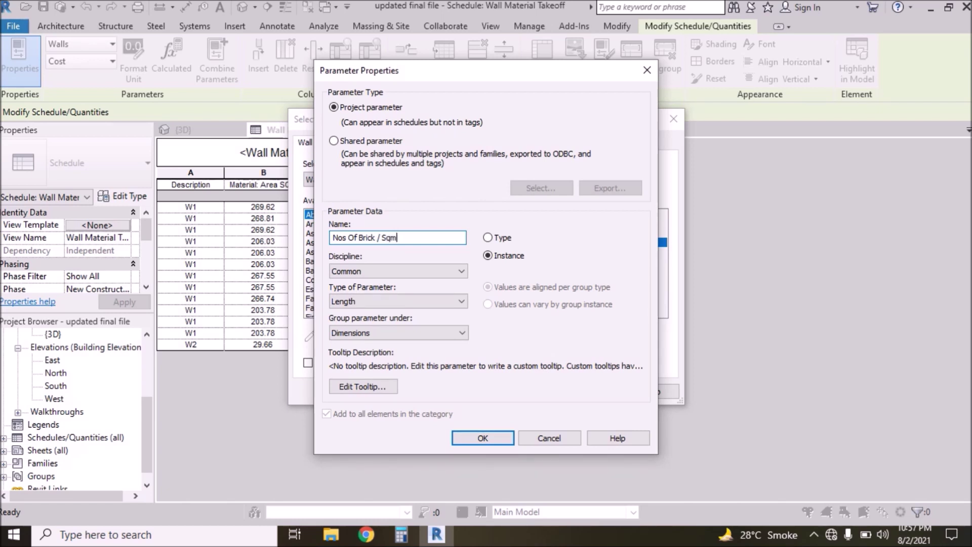
left_click(361, 303)
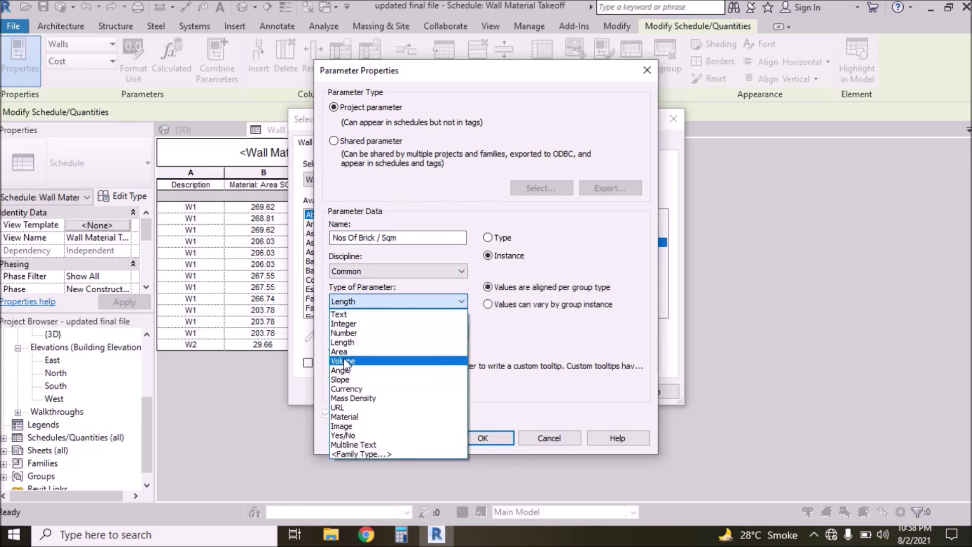
left_click(344, 333)
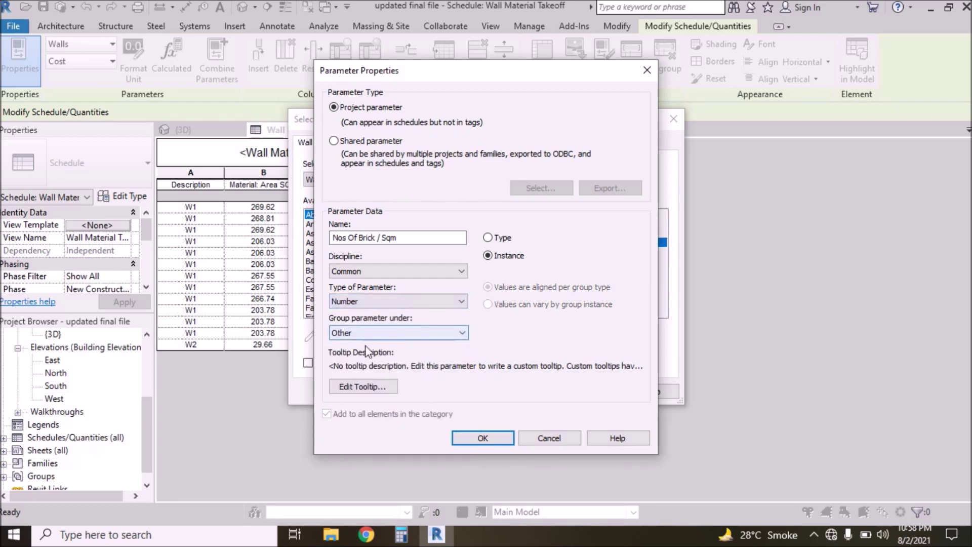
left_click(482, 438)
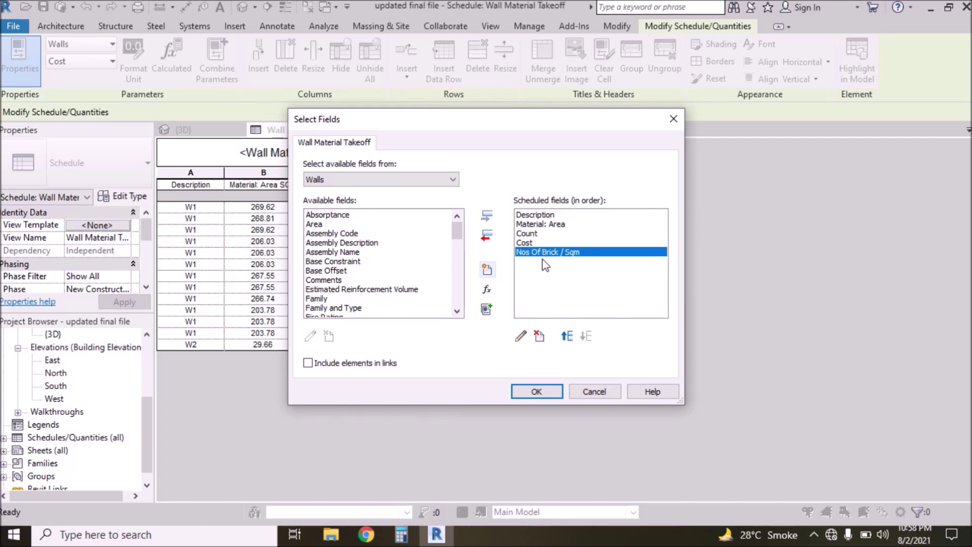
Create a calculated field named 'Total Nos of Bricks' with Area as its type.
left_click(488, 291)
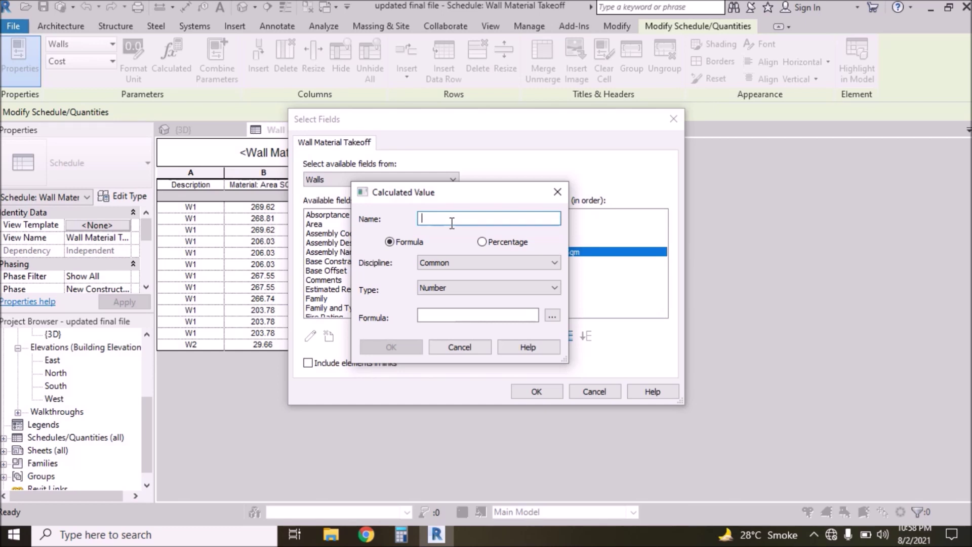
type("To")
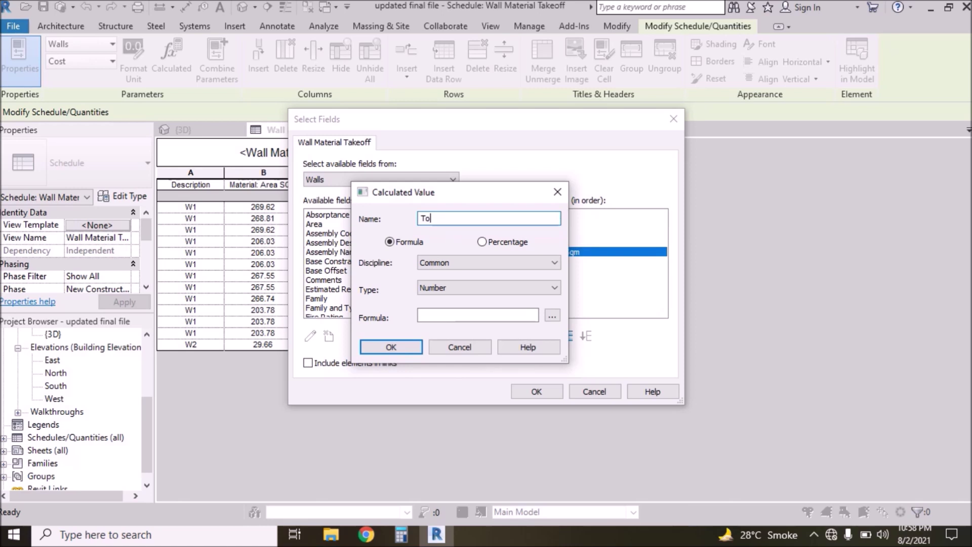
type("tal Nos of Bricks")
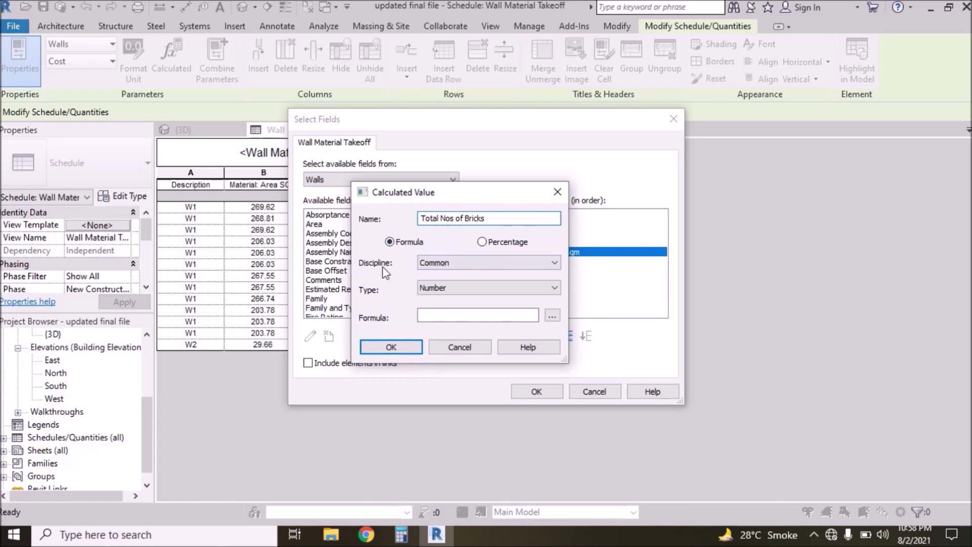
left_click(454, 288)
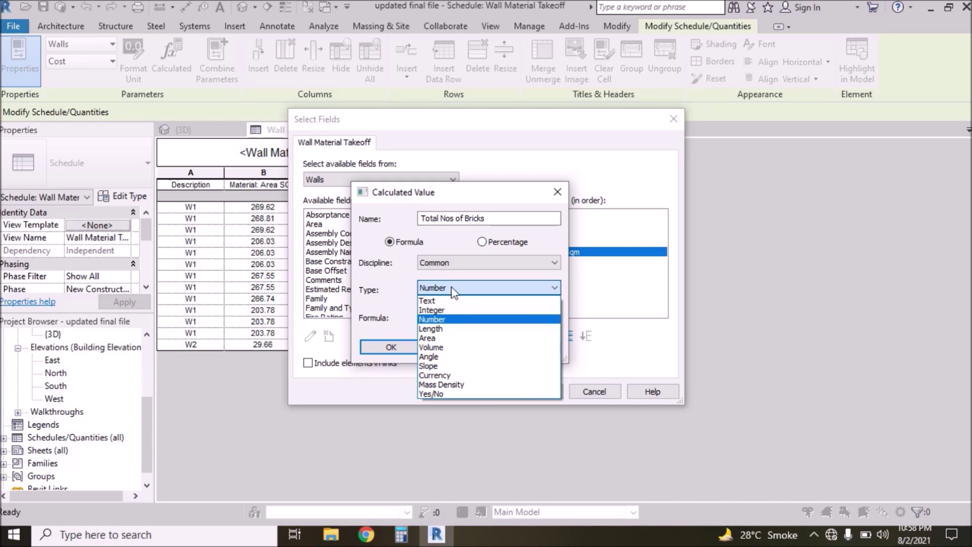
left_click(436, 338)
Set its formula to [Nos Of Brick / Sqm]*Material: Area and confirm the field.
left_click(447, 315)
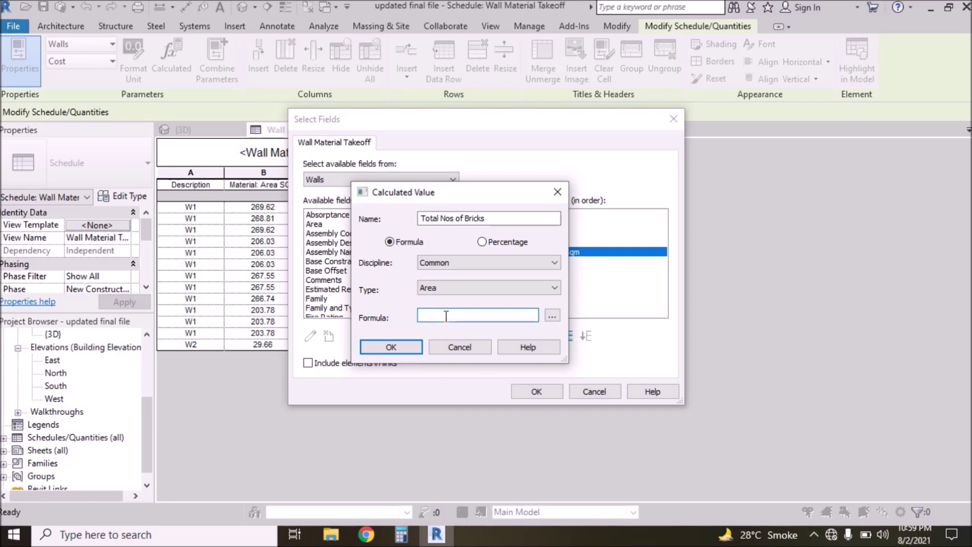
left_click(553, 316)
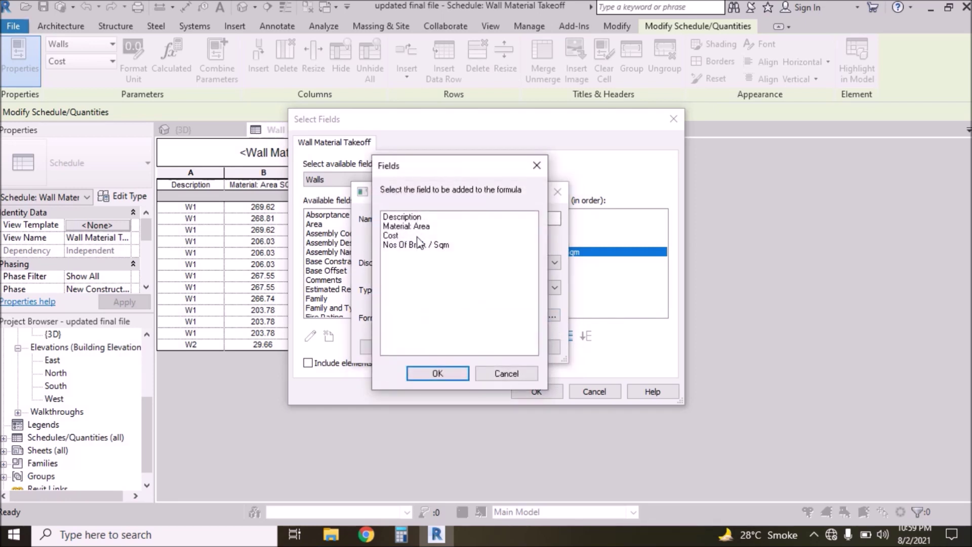
left_click(402, 247)
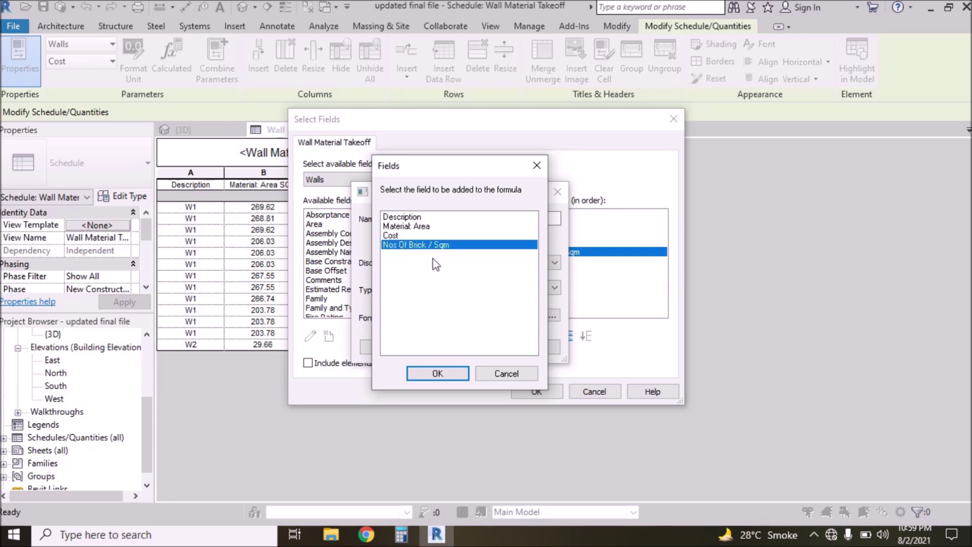
left_click(436, 373)
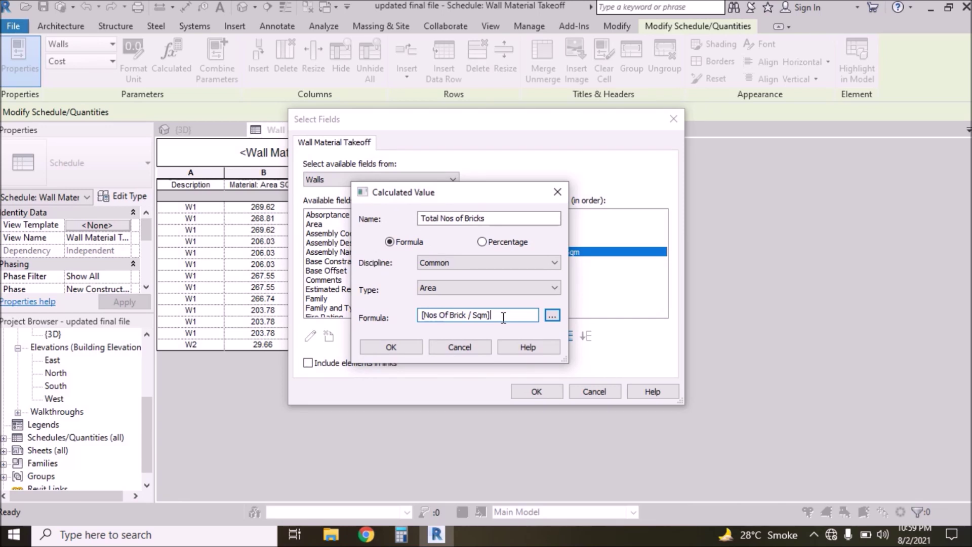
type("*")
left_click(553, 317)
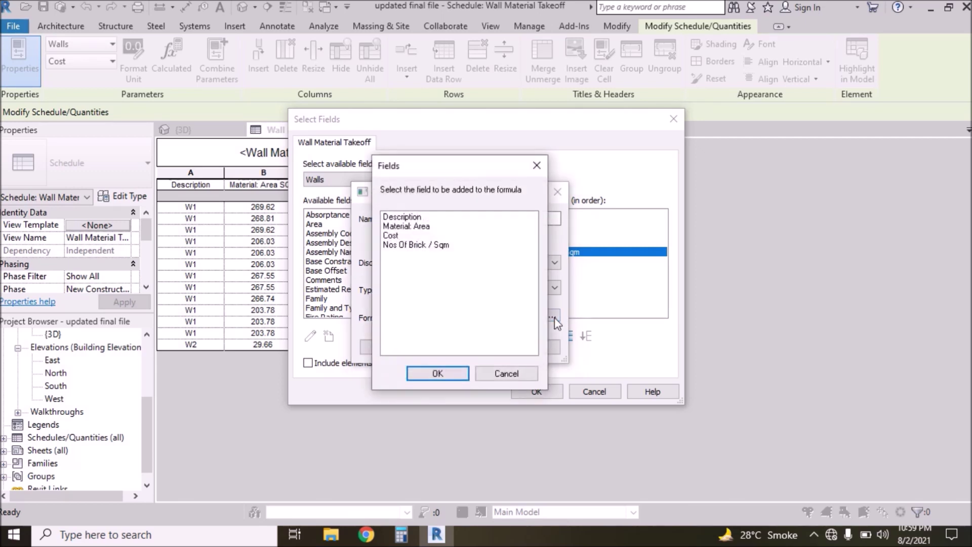
left_click(409, 232)
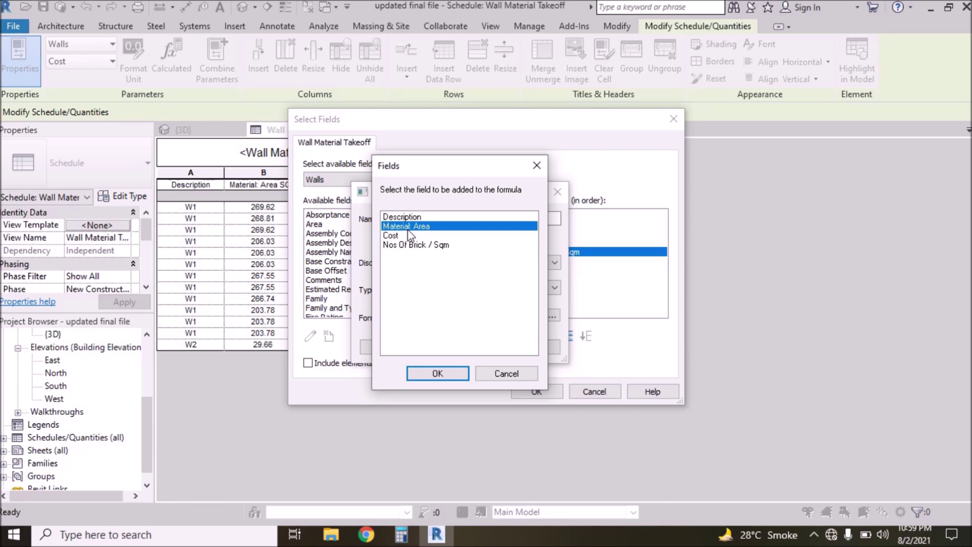
left_click(450, 373)
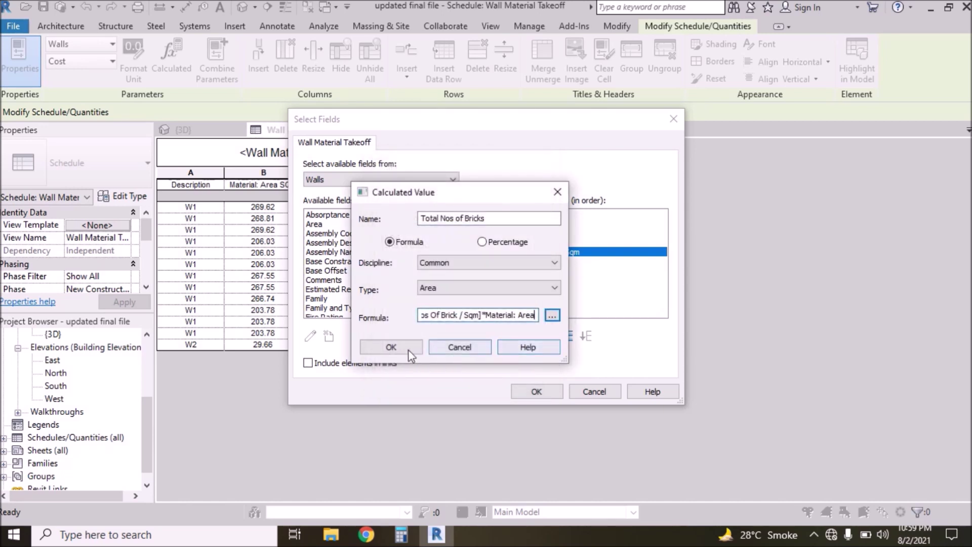
left_click(400, 348)
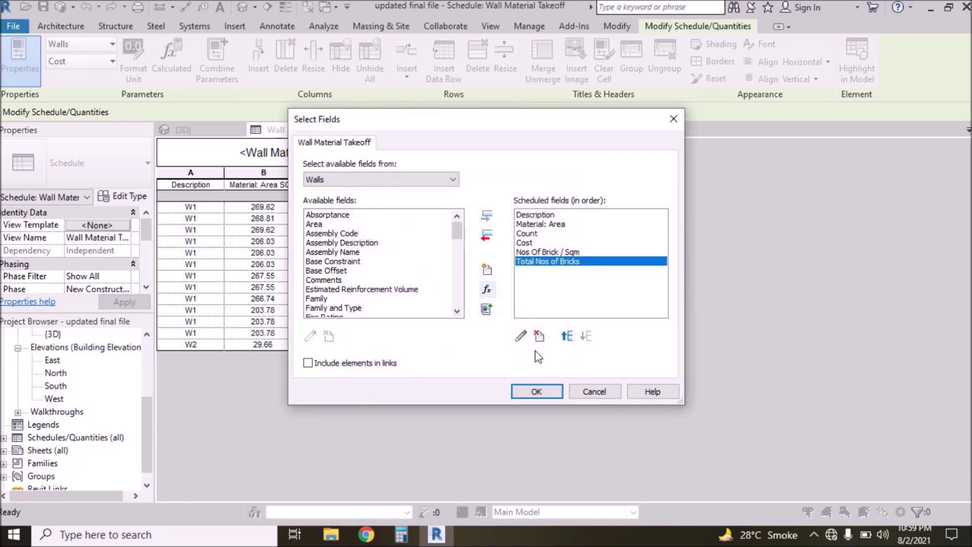
Apply the new fields and widen the Nos Of Brick / Sqm and Total Nos of Bricks columns.
left_click(537, 392)
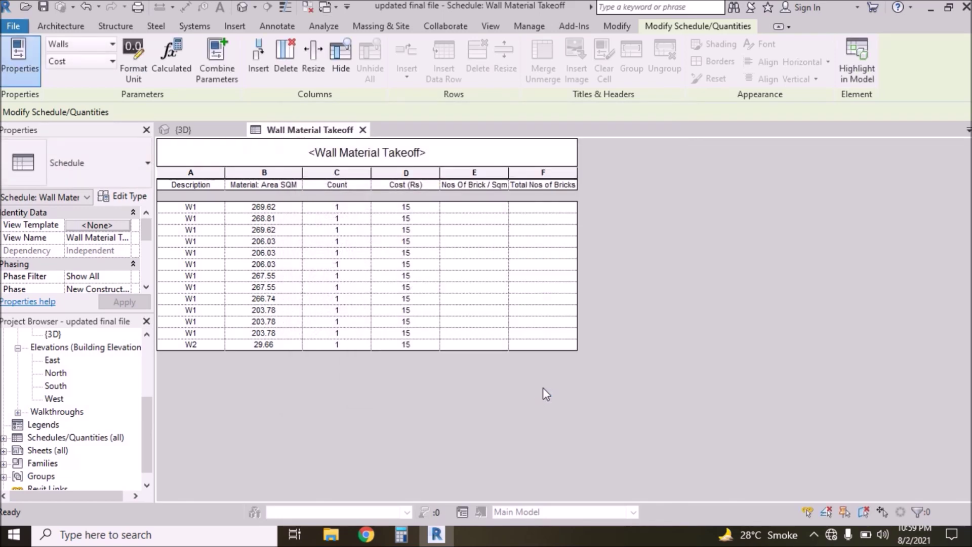
left_click_drag(510, 173, 520, 172)
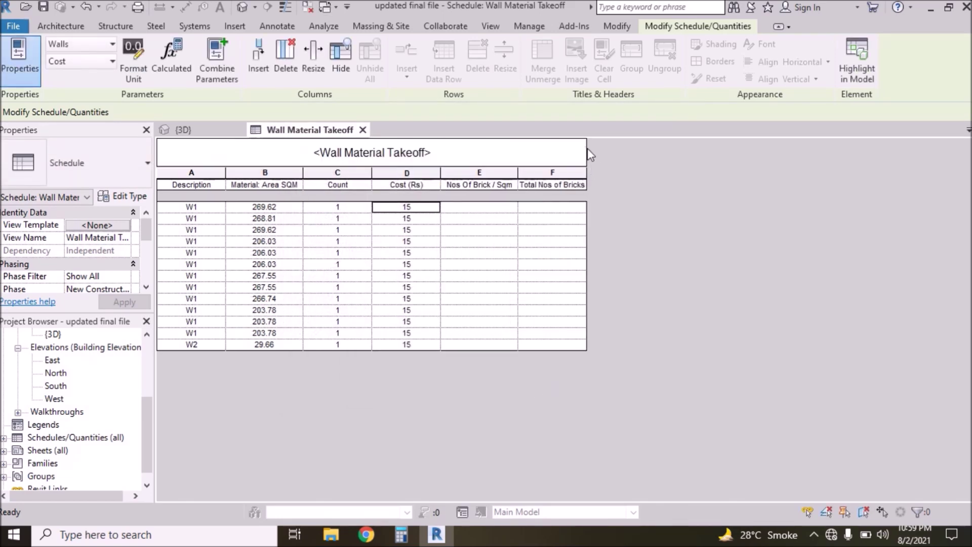
left_click_drag(587, 169, 609, 170)
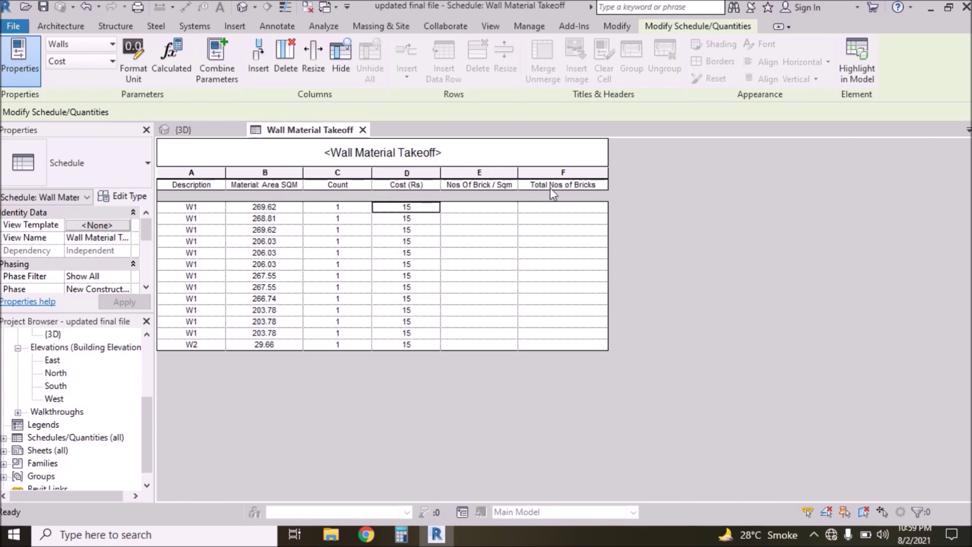
Enter 50 bricks per sqm for every wall row, then select the Total Nos of Bricks values.
left_click(491, 211)
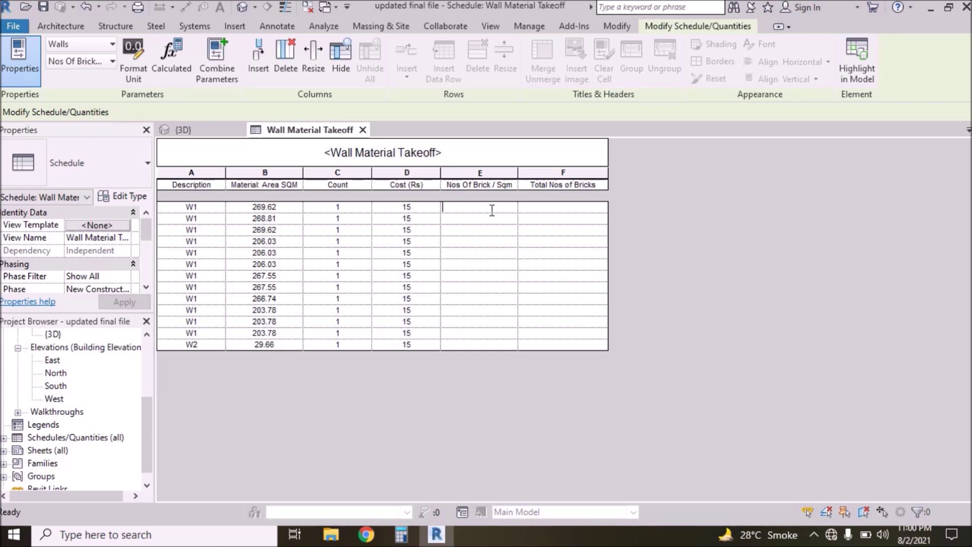
type("50")
key("Return")
type("50")
key("Return")
type("50")
key("Return")
type("50")
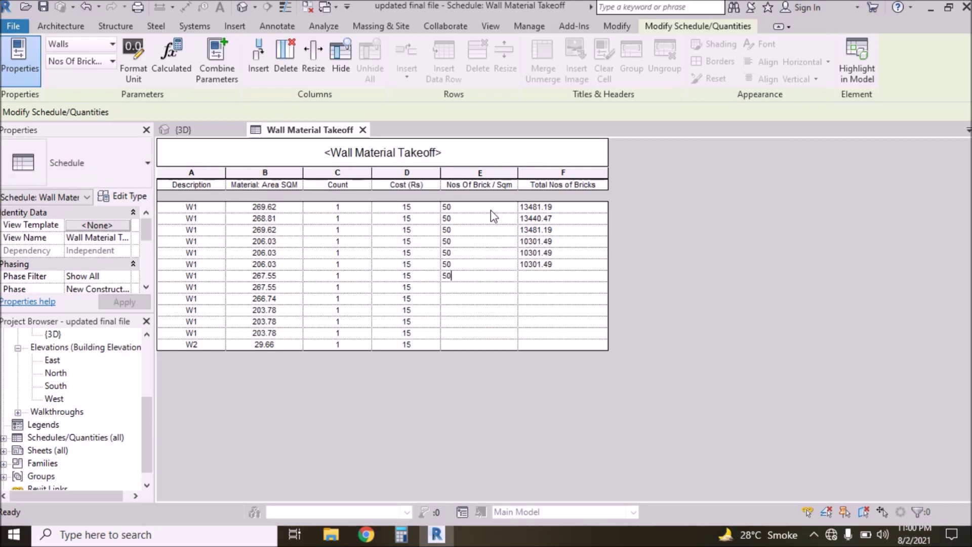
type(" 50 50 50 50 50 50")
key("Return")
type("50")
key("Return")
type("50")
key("Return")
type("50")
key("Return")
key("Up")
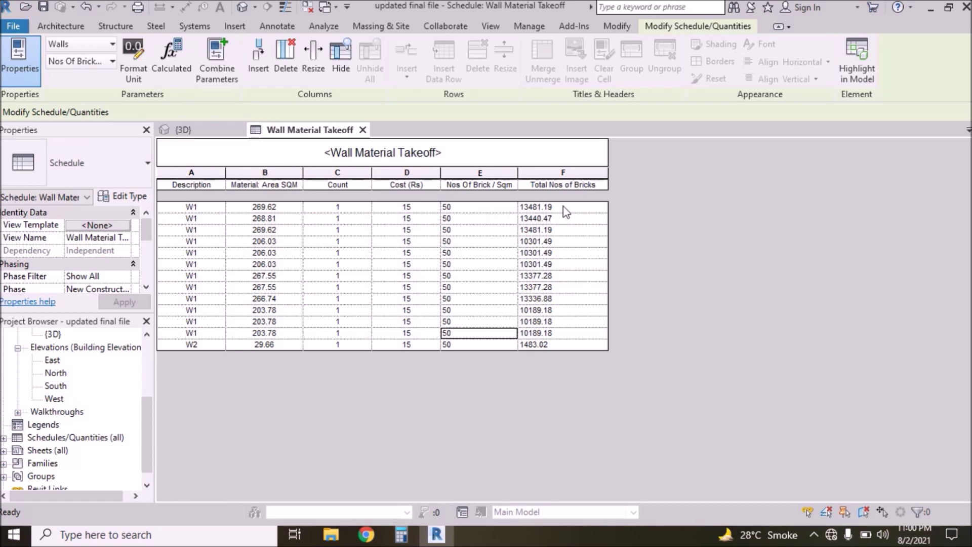
left_click_drag(563, 206, 564, 350)
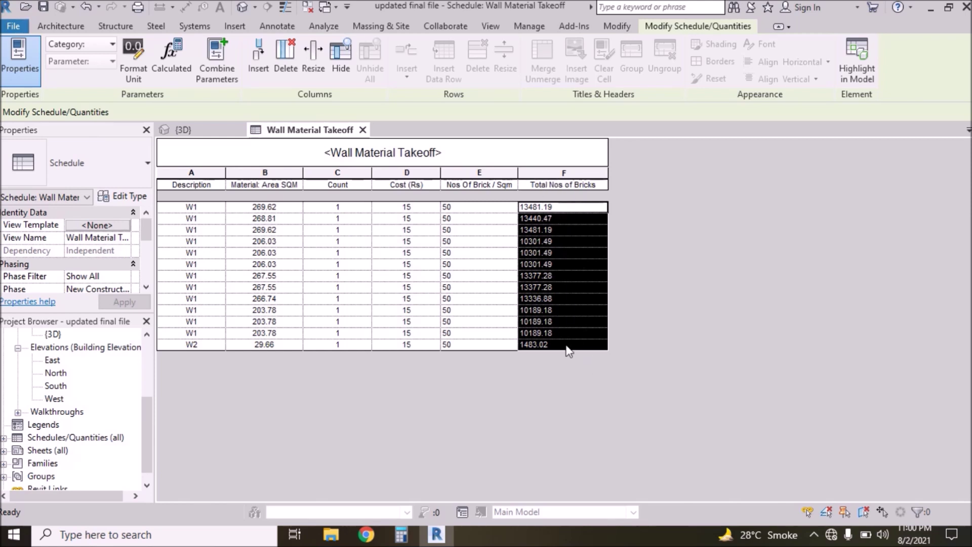
Format Total Nos of Bricks to round to 0 decimal places instead of project settings.
left_click(134, 78)
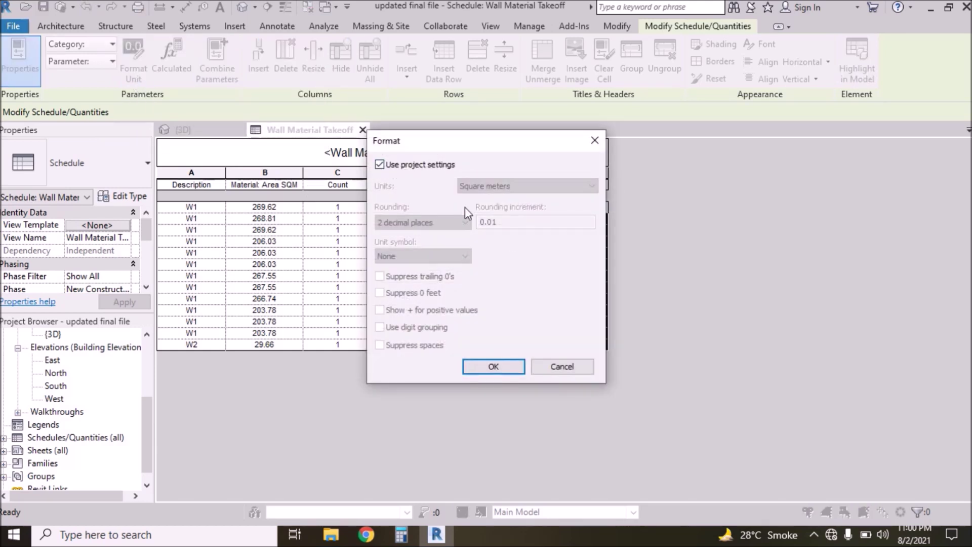
left_click(403, 166)
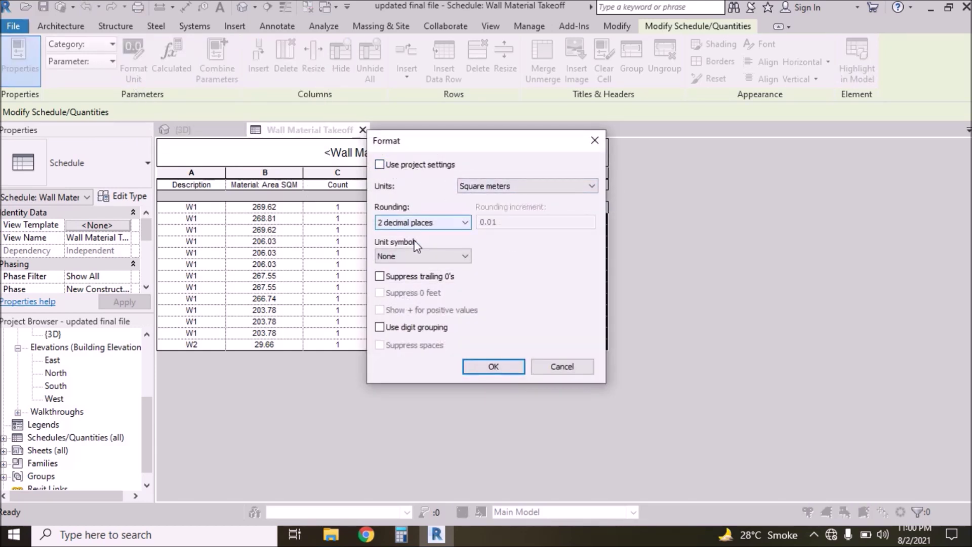
left_click(427, 227)
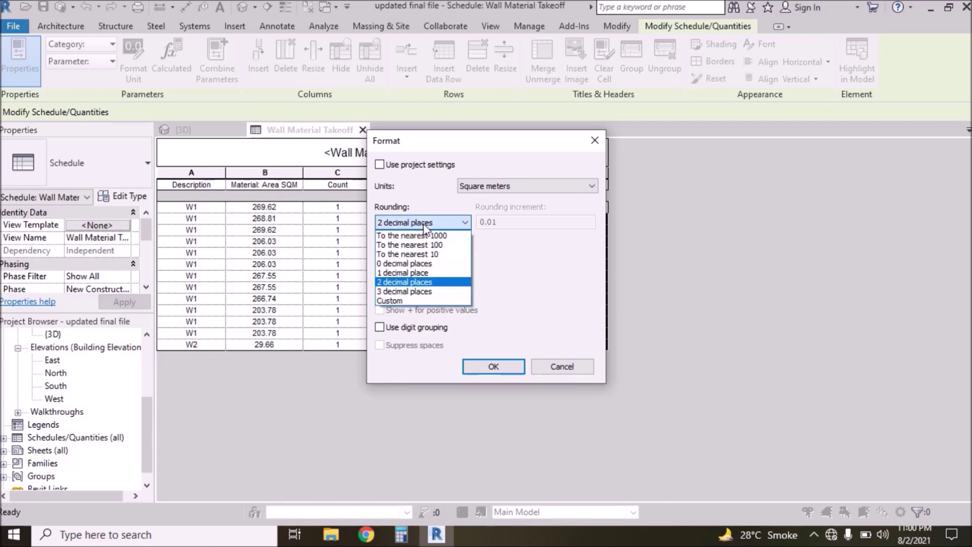
left_click(404, 264)
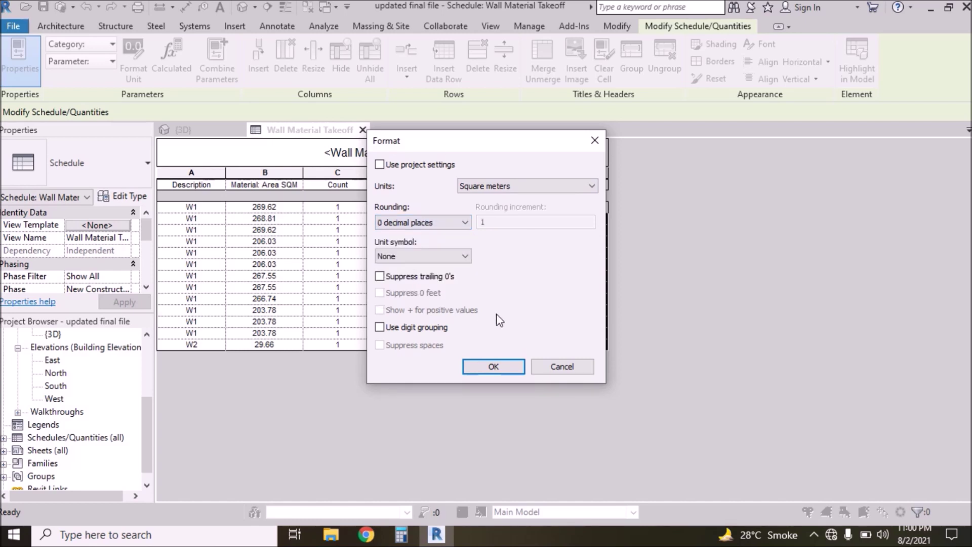
left_click(487, 366)
Centre and middle-align the Total Nos of Bricks and Nos Of Brick / Sqm columns.
left_click(567, 208)
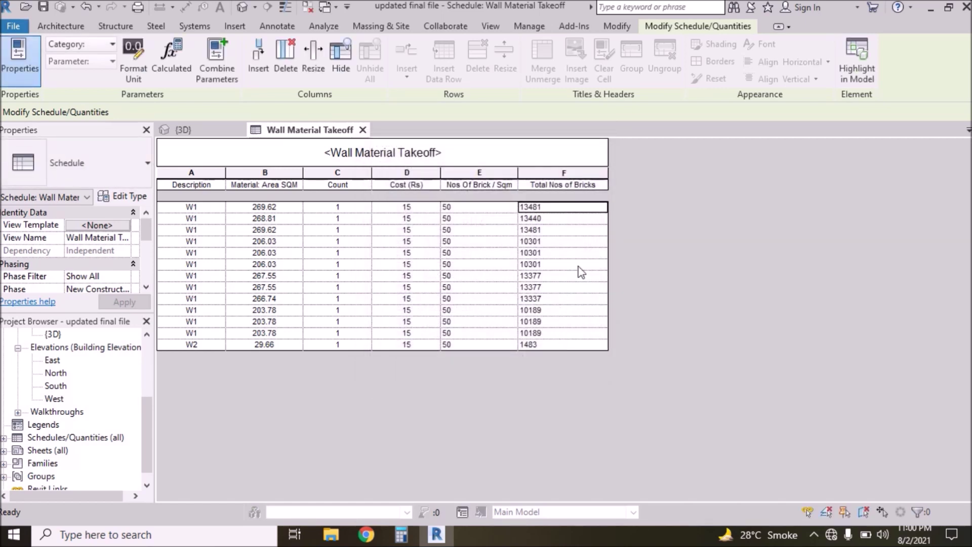
left_click(575, 173)
left_click(791, 62)
left_click(779, 111)
left_click(798, 77)
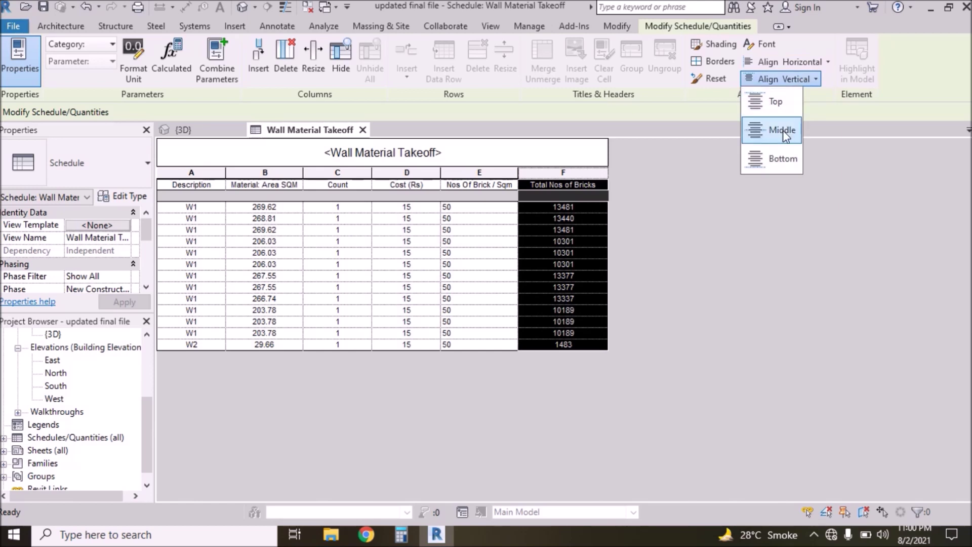
left_click(786, 127)
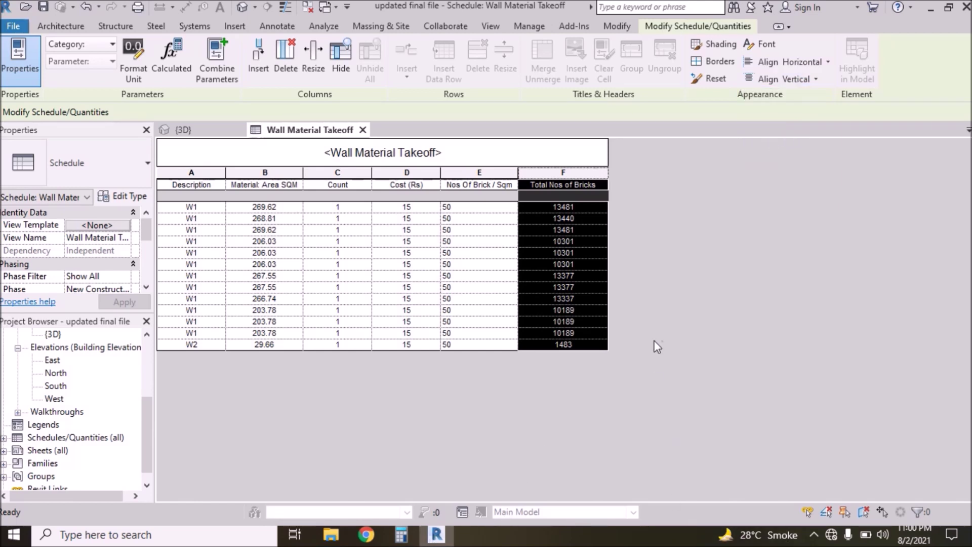
left_click(477, 170)
left_click(787, 61)
left_click(783, 113)
left_click(793, 87)
left_click(789, 130)
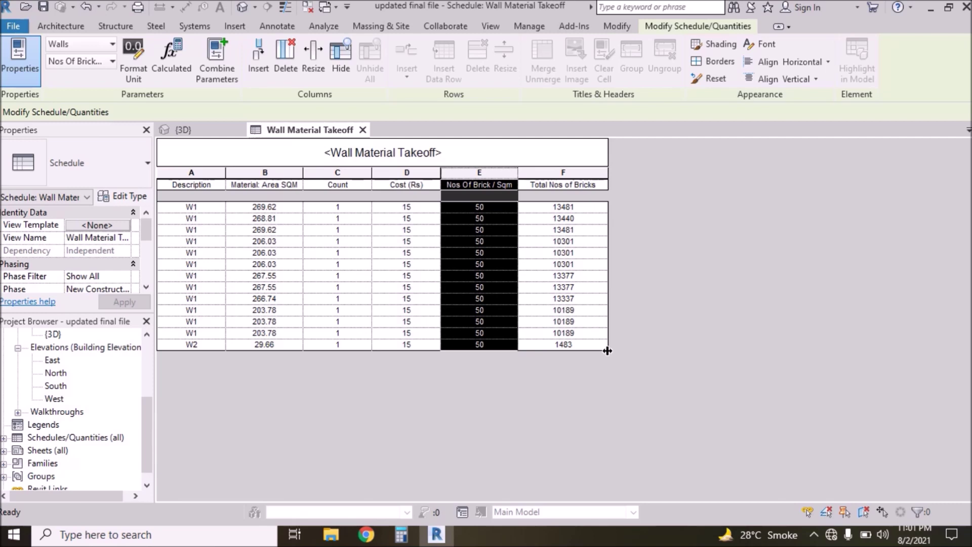
Create a new Area-type calculated field named 'Total Cost'.
left_click(262, 75)
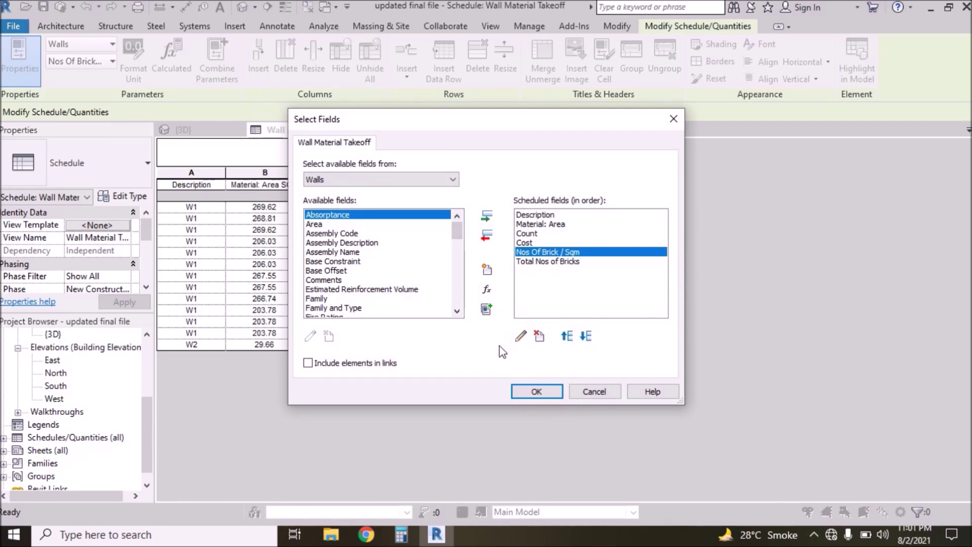
left_click(488, 291)
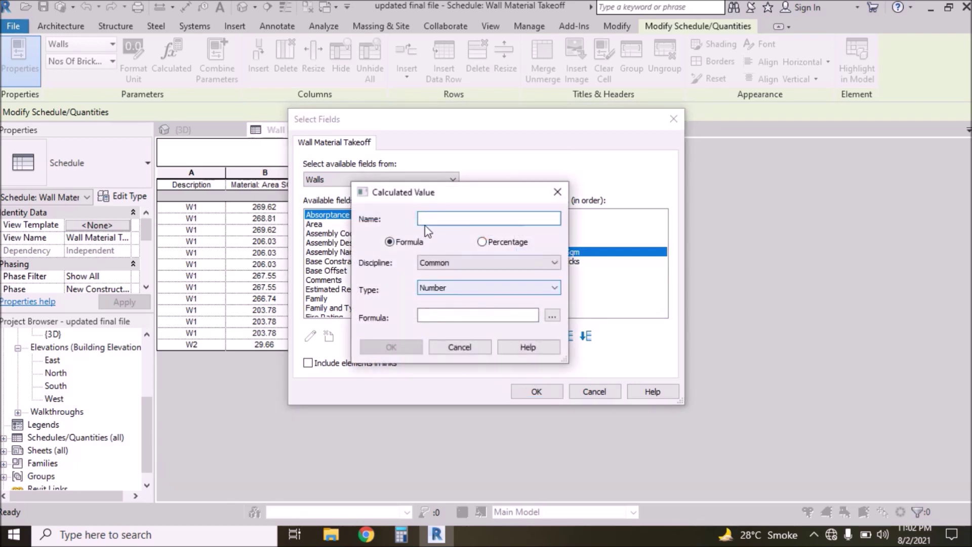
type("Tota;l")
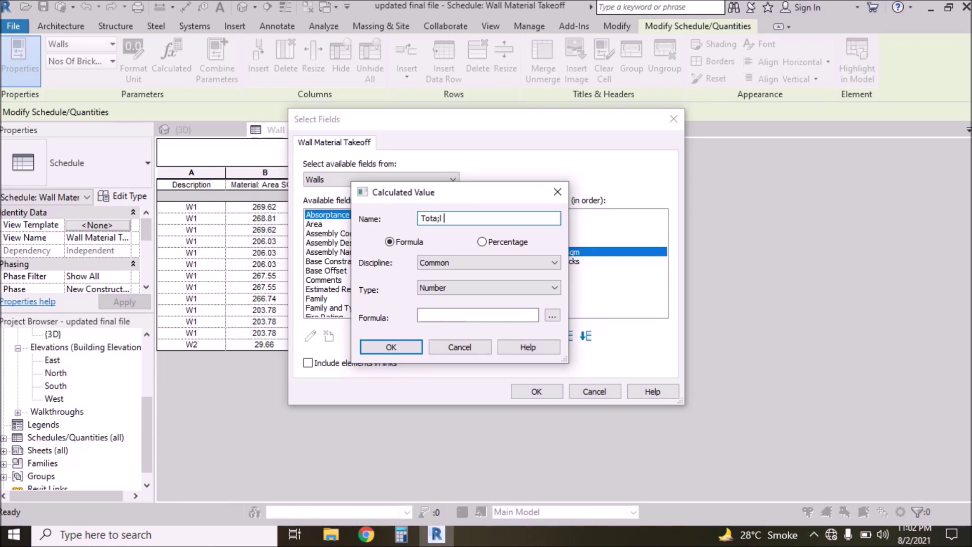
key("BackSpace")
key("BackSpace")
key("BackSpace")
type("l Cost")
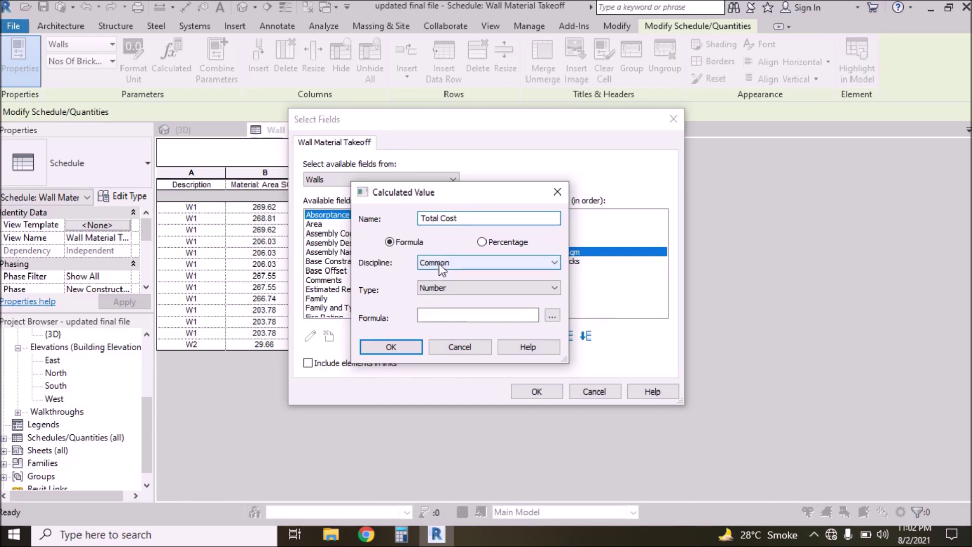
left_click(446, 288)
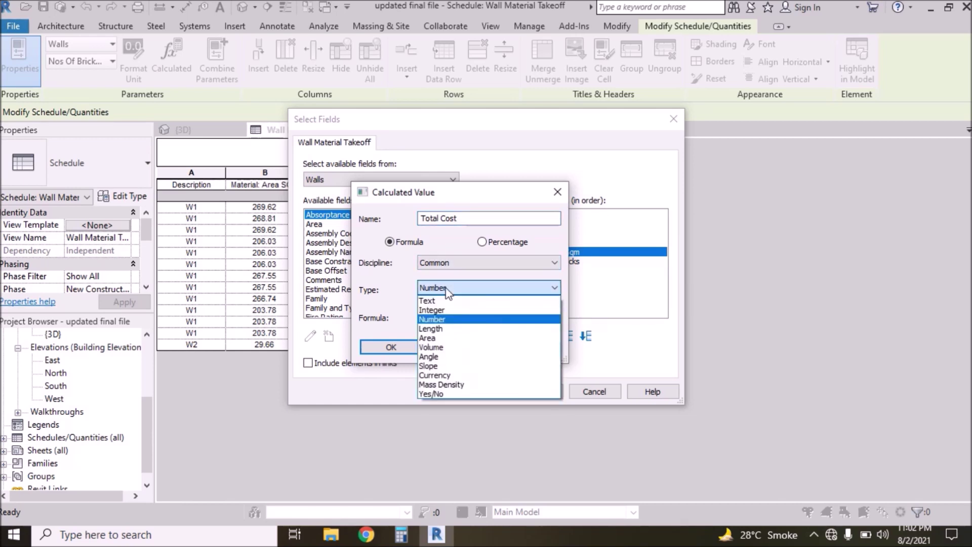
left_click(442, 338)
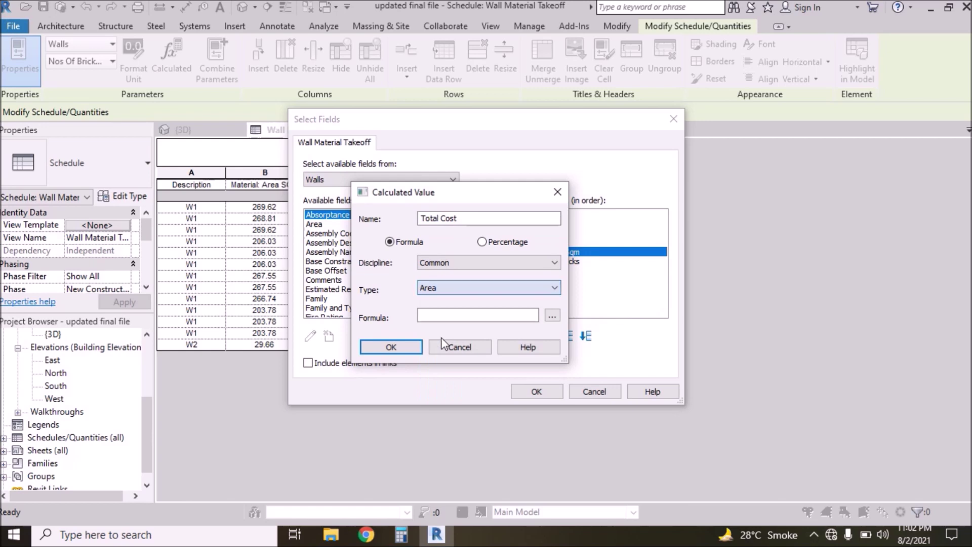
Set the Total Cost formula to Cost*Total Nos of Bricks and apply it to the schedule.
left_click(479, 314)
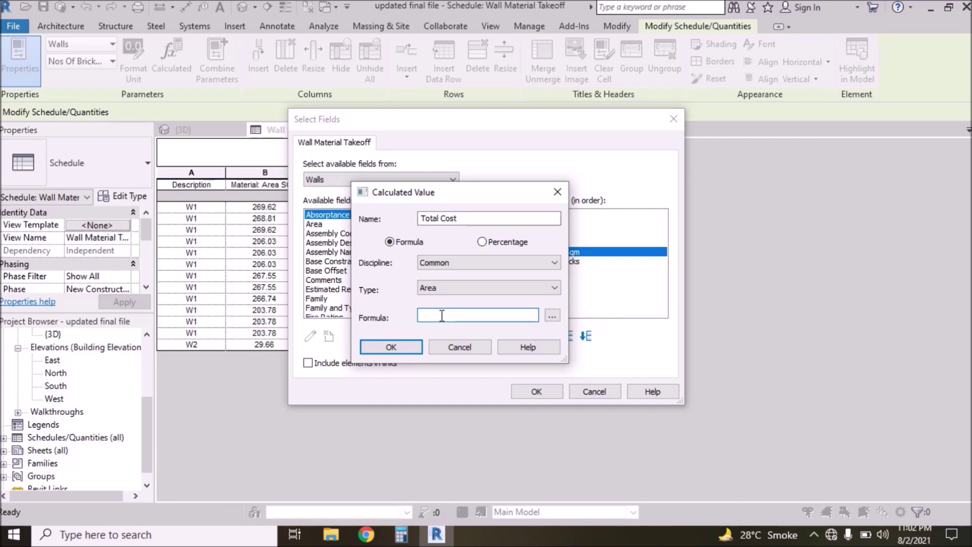
left_click(553, 317)
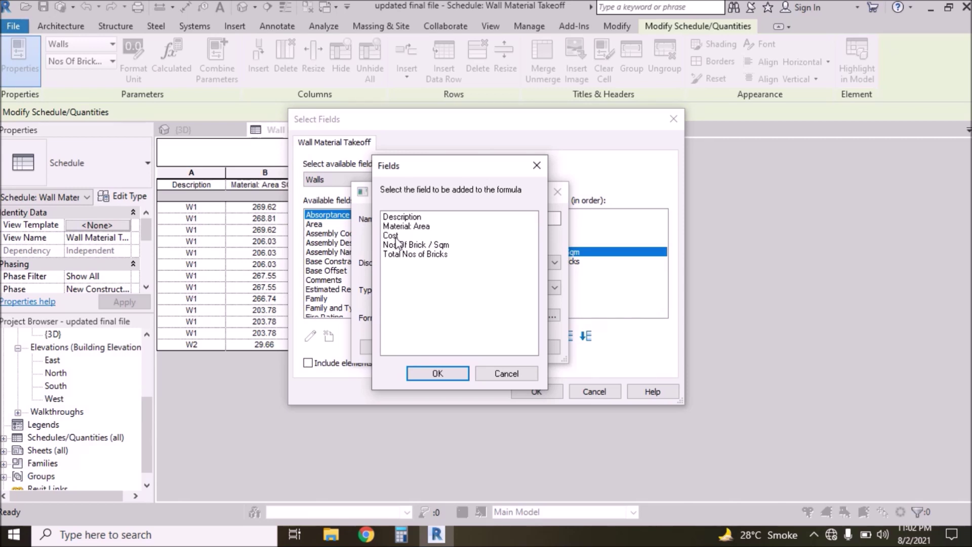
left_click(393, 235)
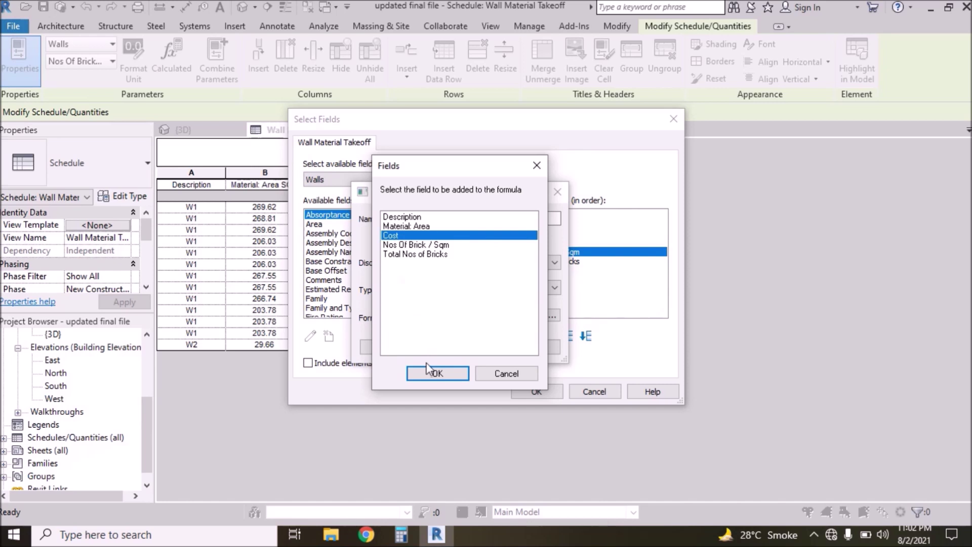
left_click(437, 373)
type("*")
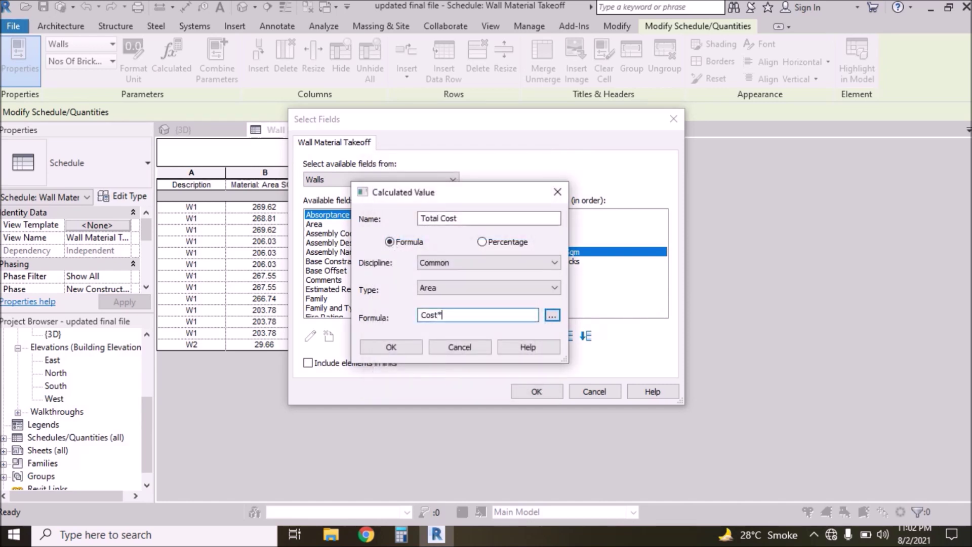
left_click(555, 318)
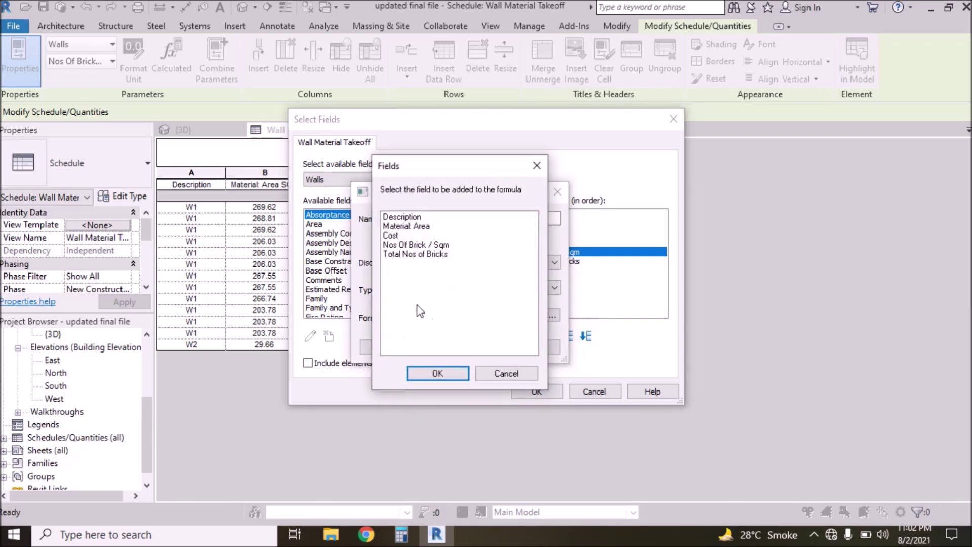
left_click(428, 256)
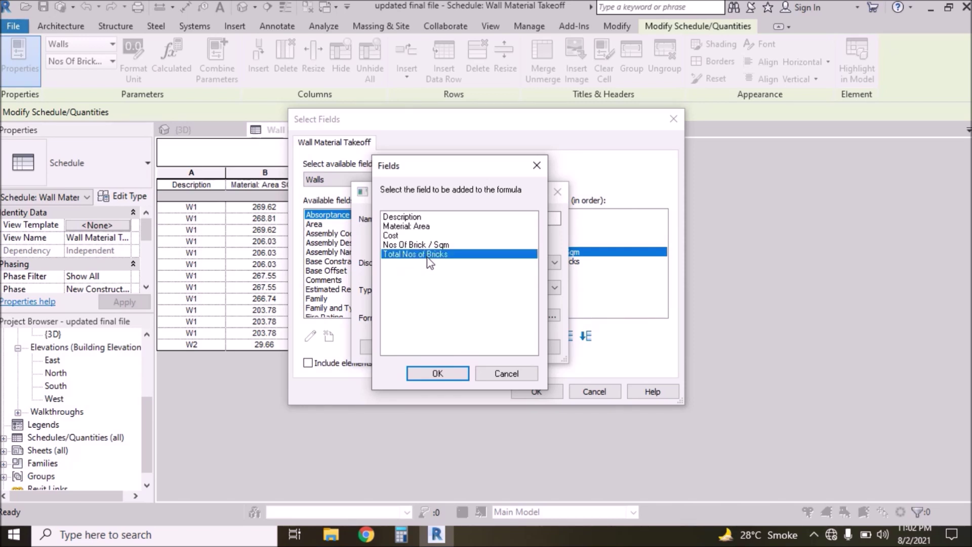
left_click(439, 374)
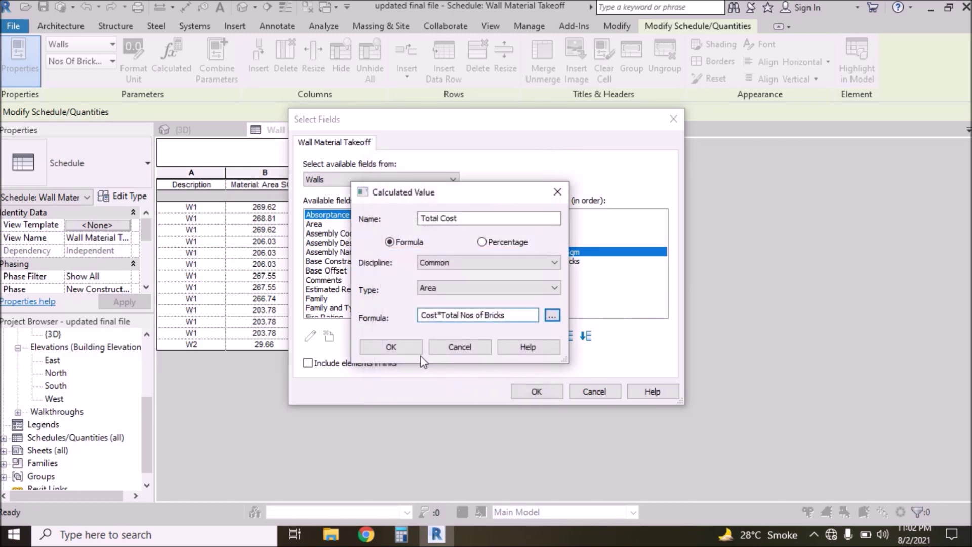
left_click(391, 347)
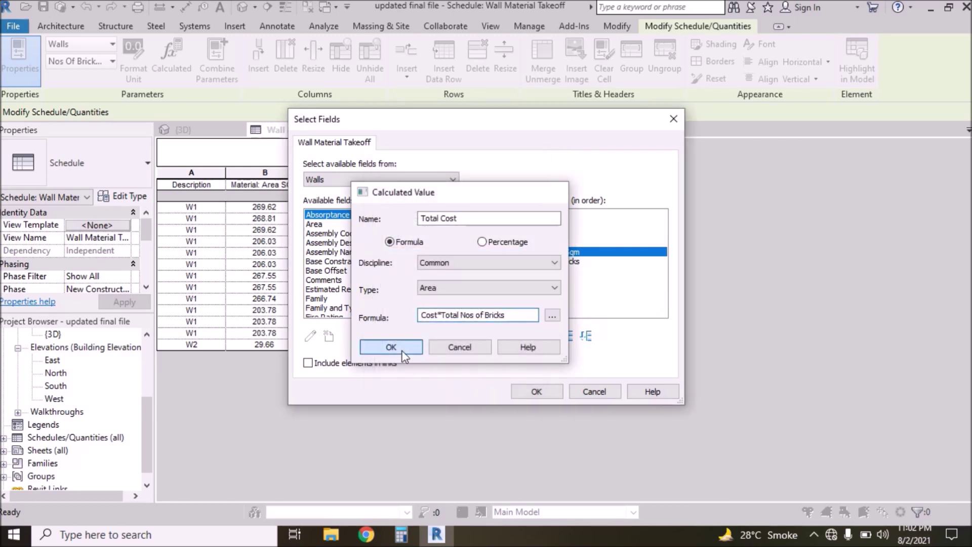
left_click(534, 396)
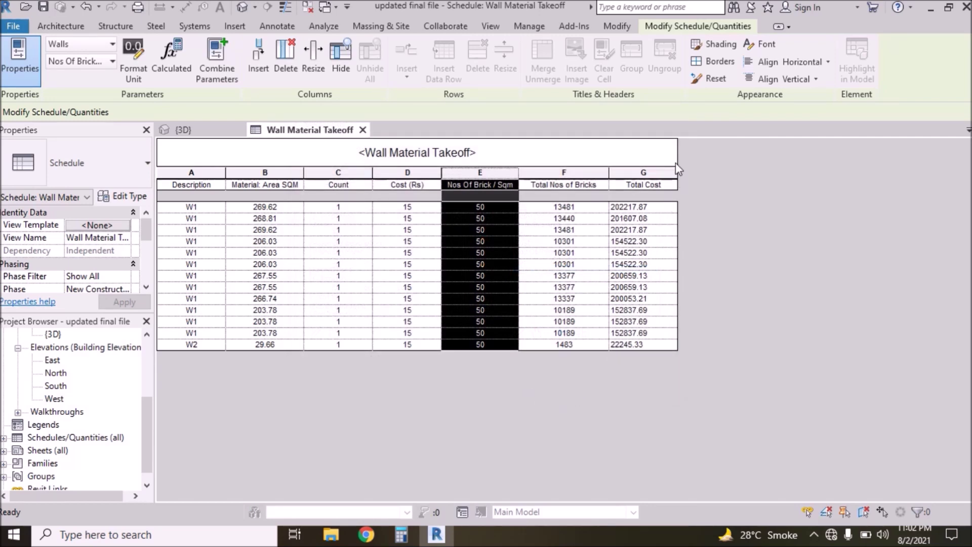
Widen the Total Cost column and centre/middle-align all columns A–G.
left_click_drag(678, 170, 689, 172)
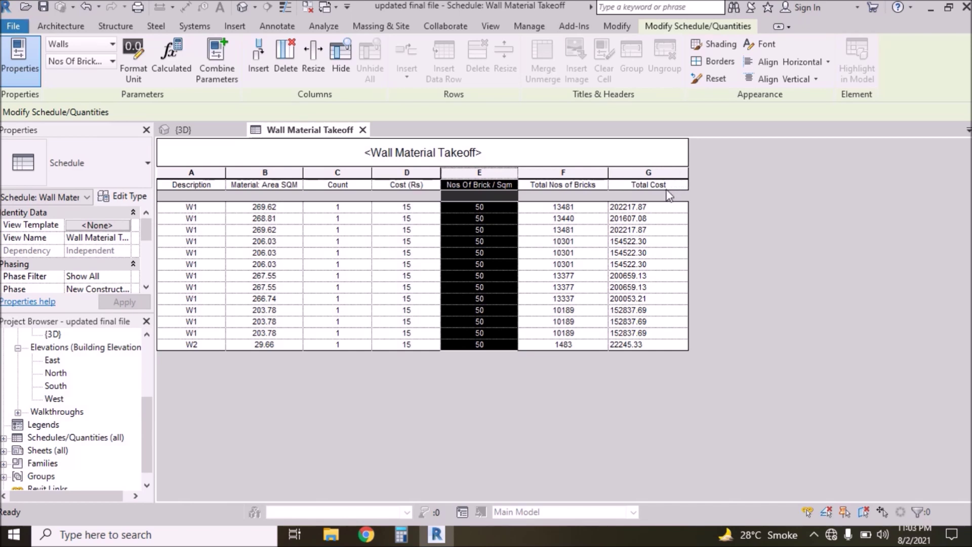
left_click_drag(665, 208, 662, 341)
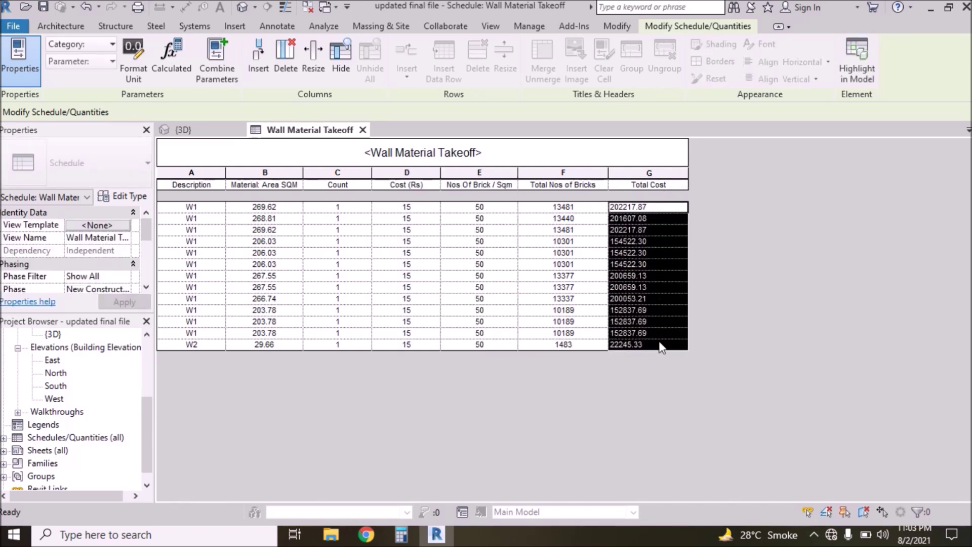
left_click(658, 175)
left_click_drag(660, 174, 205, 174)
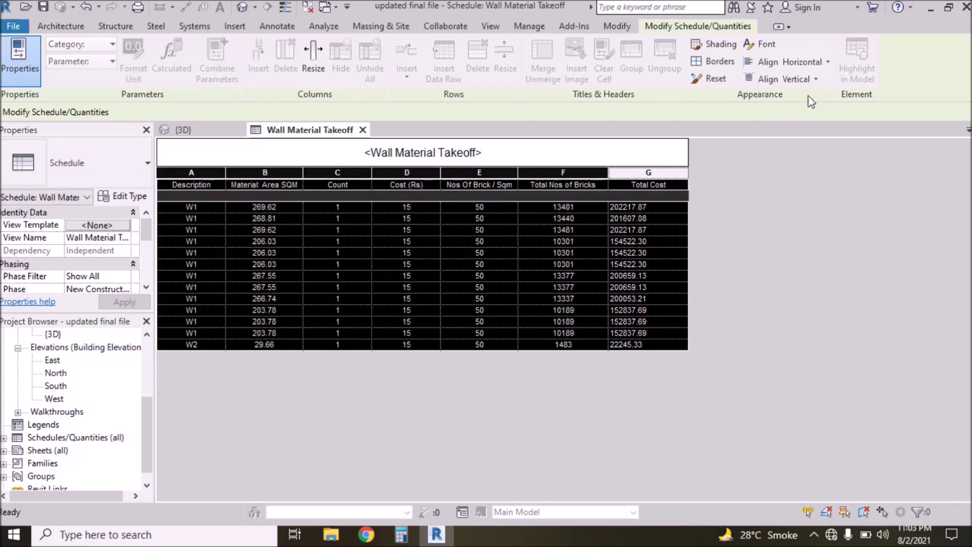
left_click(790, 62)
left_click(782, 113)
left_click(785, 79)
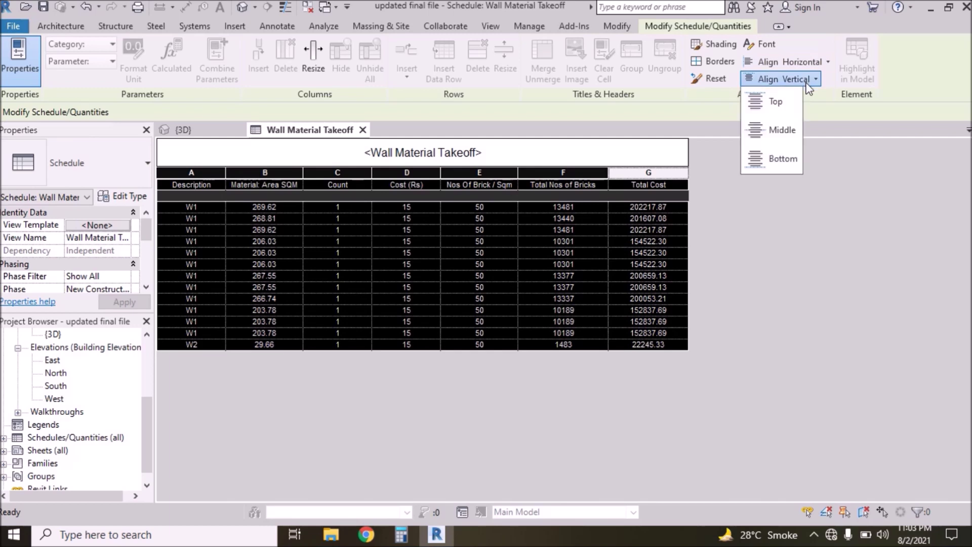
left_click(782, 130)
left_click(642, 346)
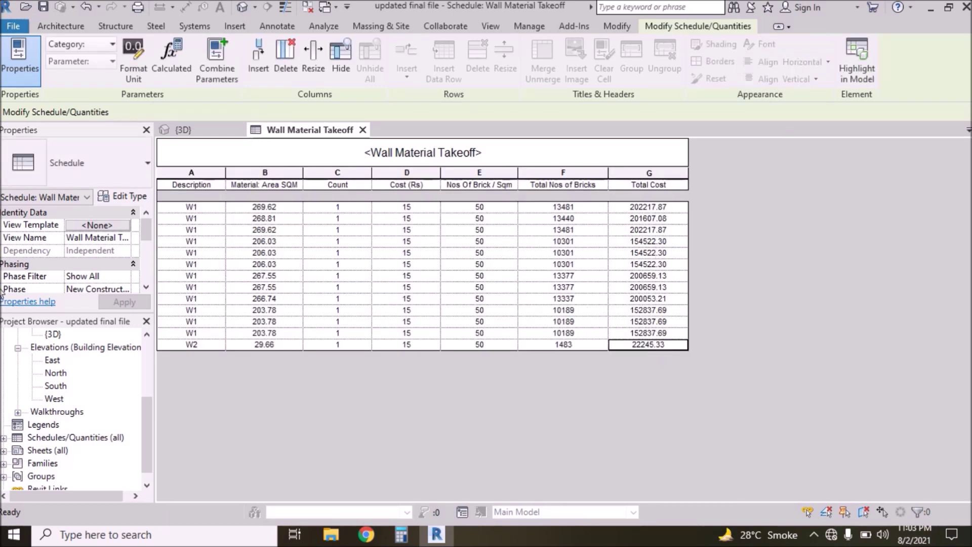
left_click_drag(146, 229, 148, 276)
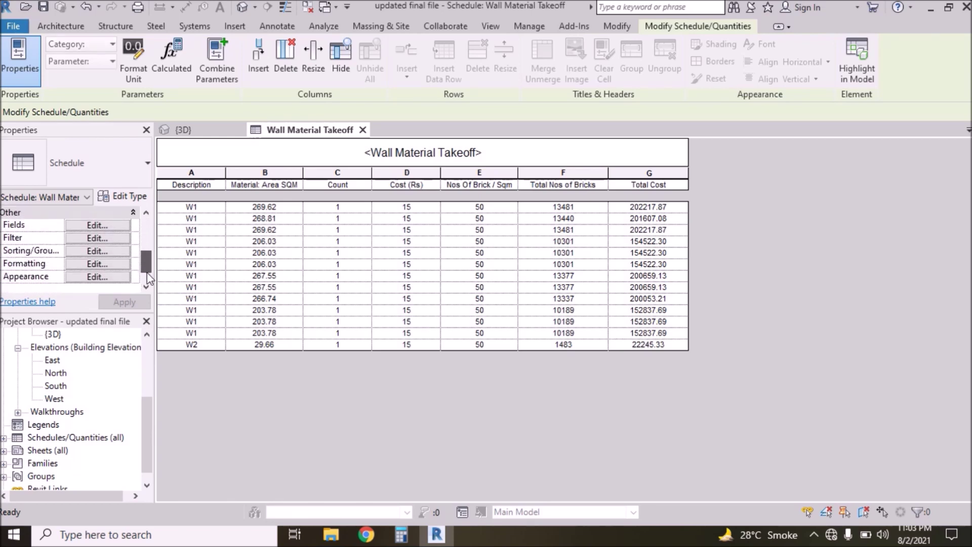
Turn on grand totals in Sorting/Grouping, set to Totals only.
left_click(98, 250)
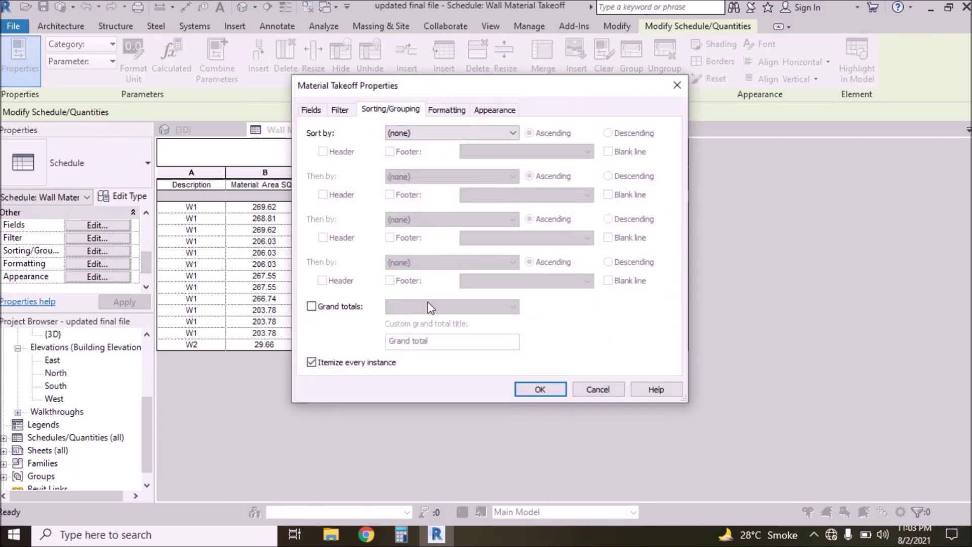
left_click(311, 307)
left_click(439, 308)
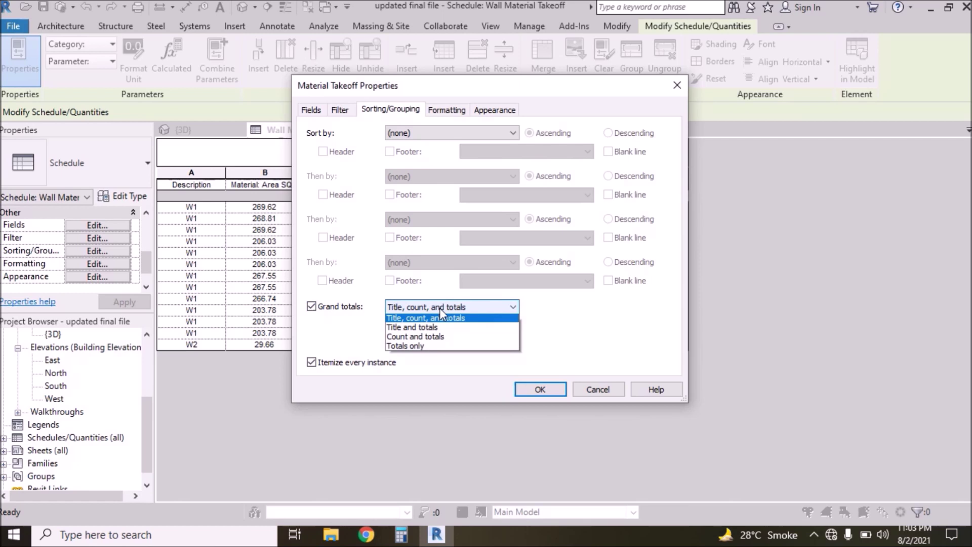
left_click(435, 346)
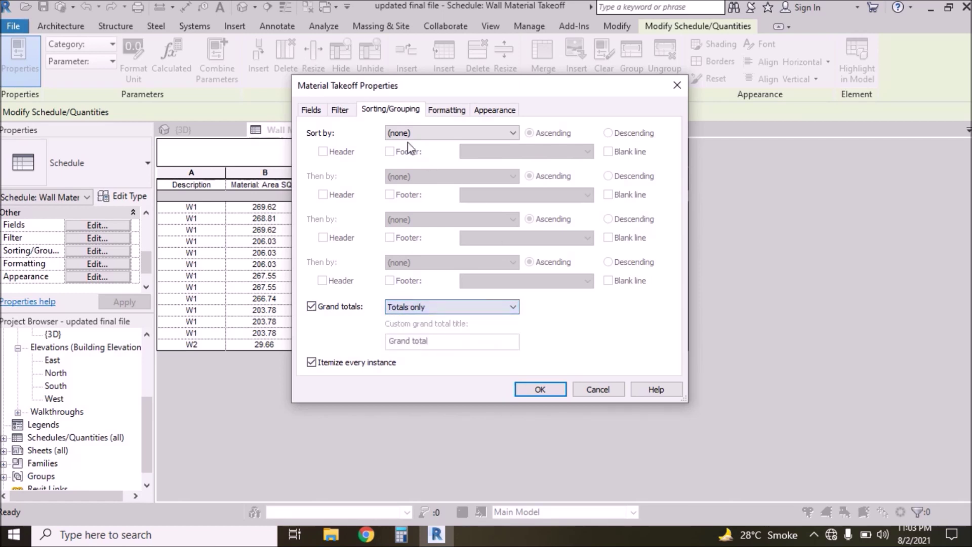
Set the Total Cost field to calculate totals, giving a grand total of 2151739.61.
left_click(340, 111)
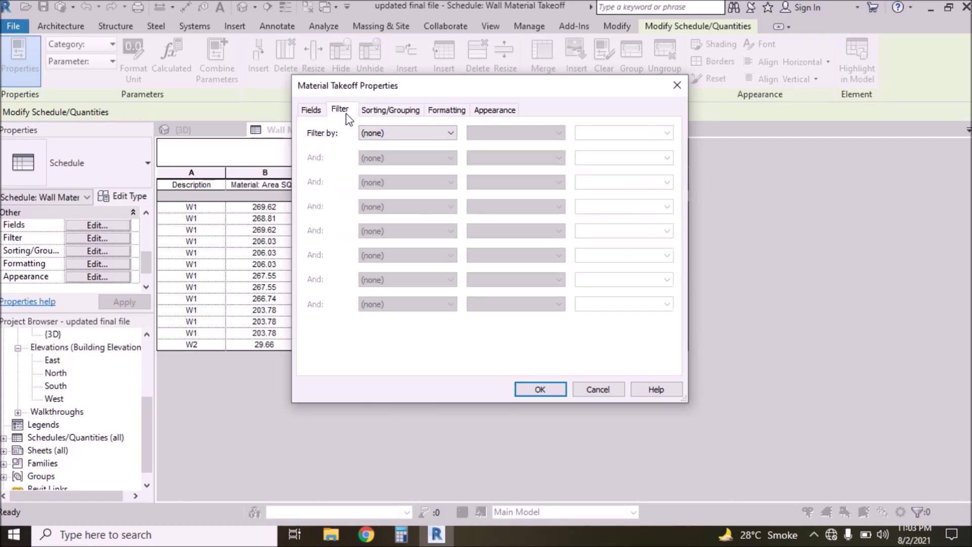
left_click(445, 111)
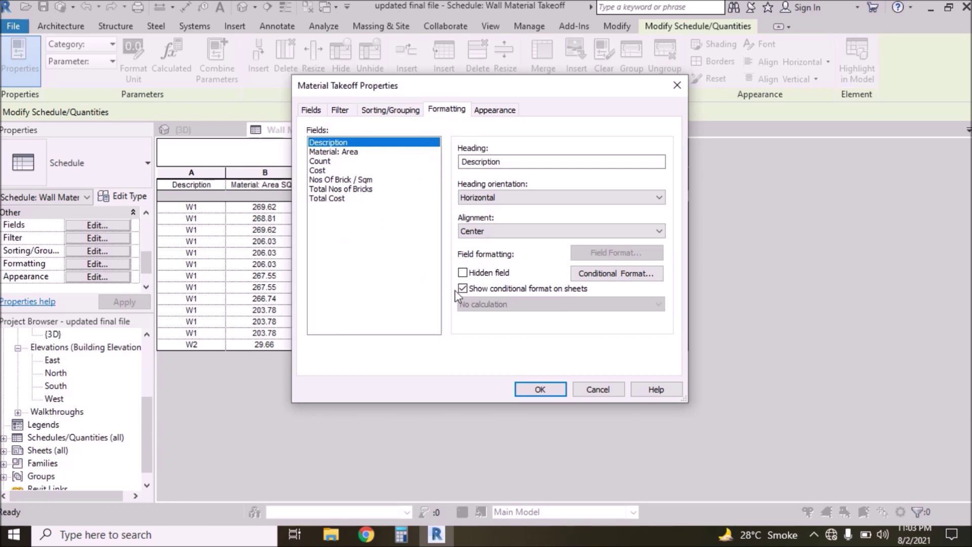
left_click(332, 199)
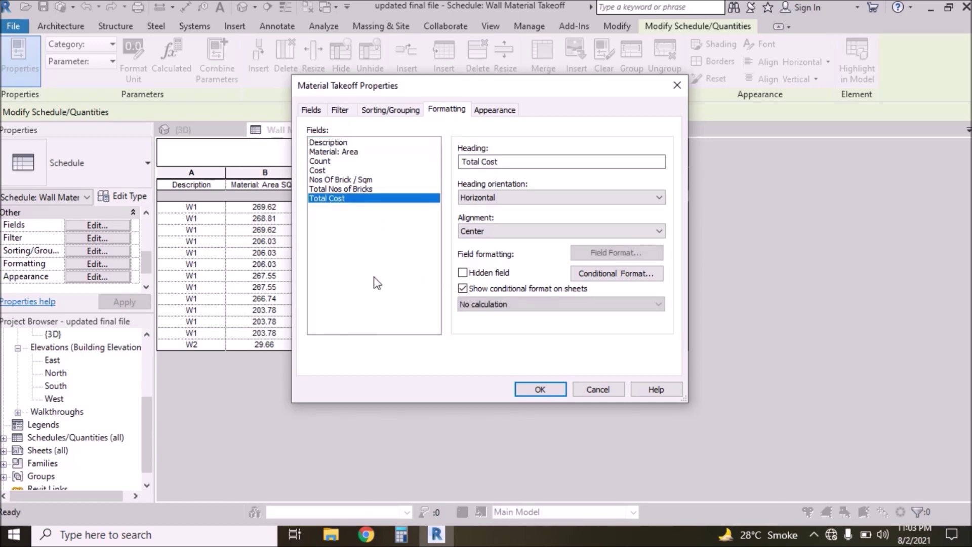
left_click(475, 306)
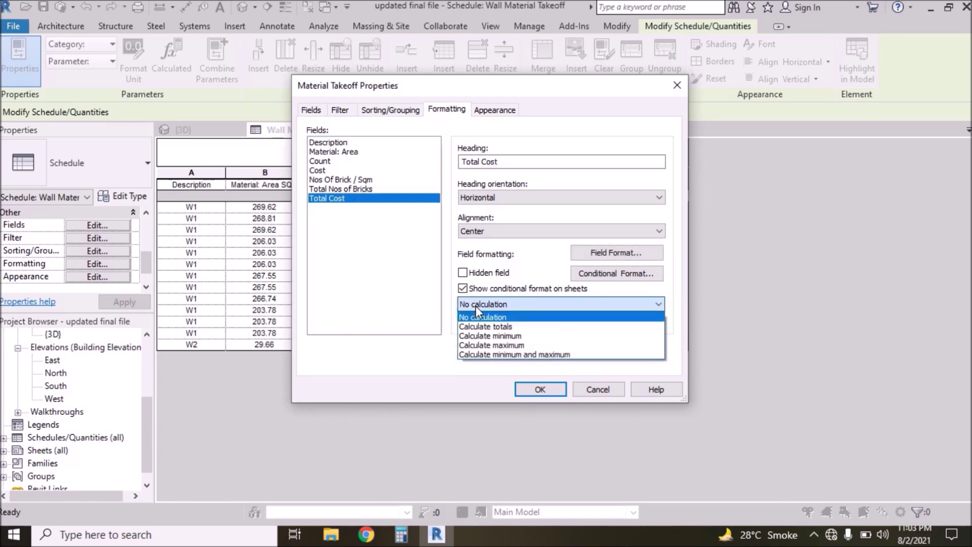
left_click(495, 327)
left_click(540, 390)
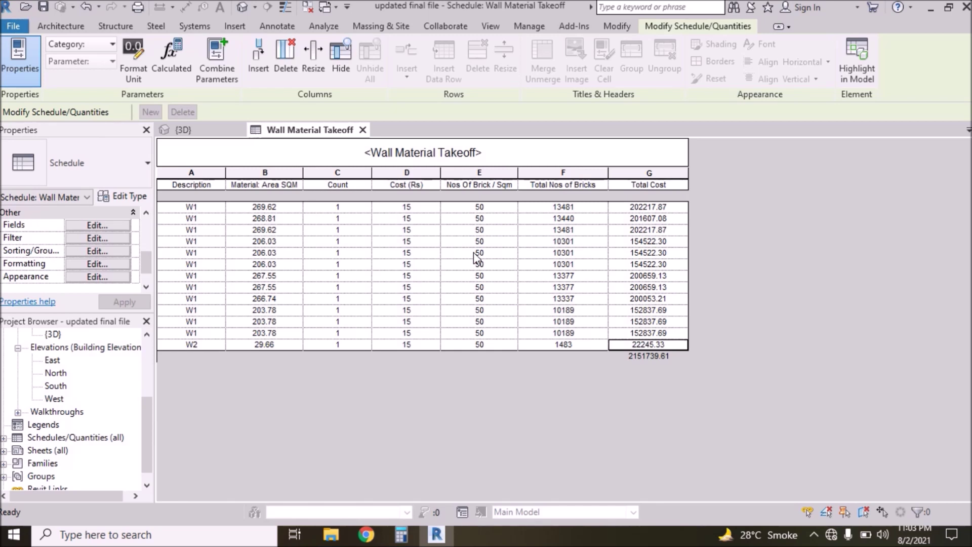
Change the Total Cost heading to 'Total Cost (Rs)', then check the {3D} view and return.
left_click(678, 184)
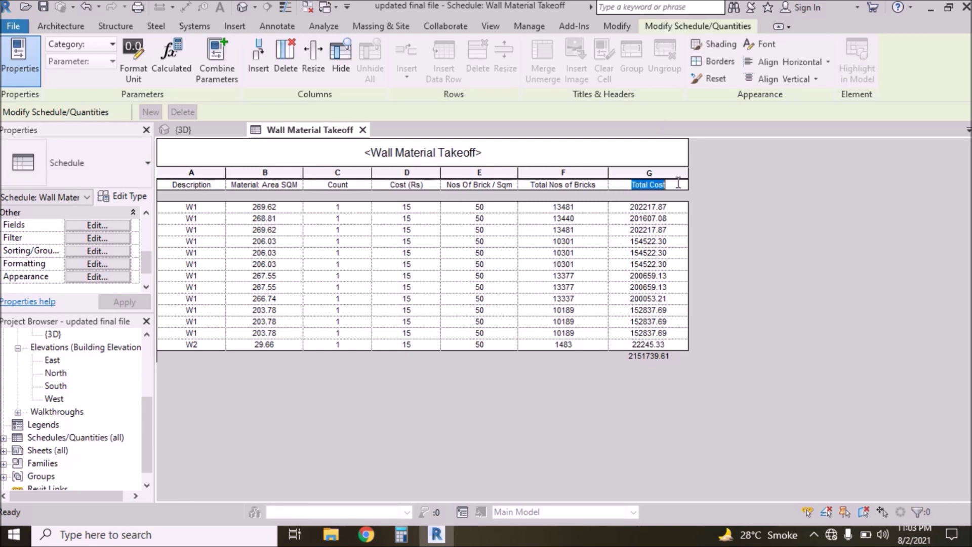
type("R")
key("BackSpace")
type("()Rs")
left_click(203, 131)
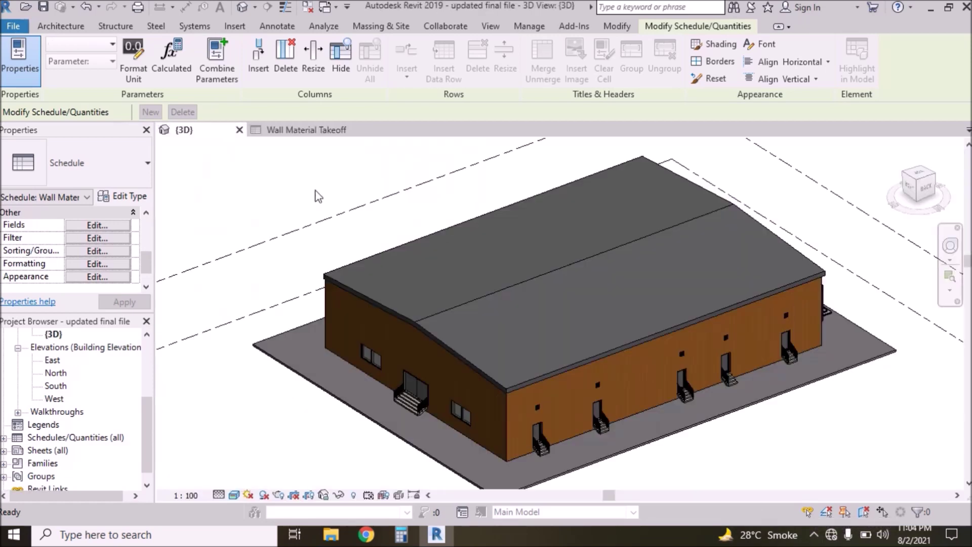
left_click(315, 131)
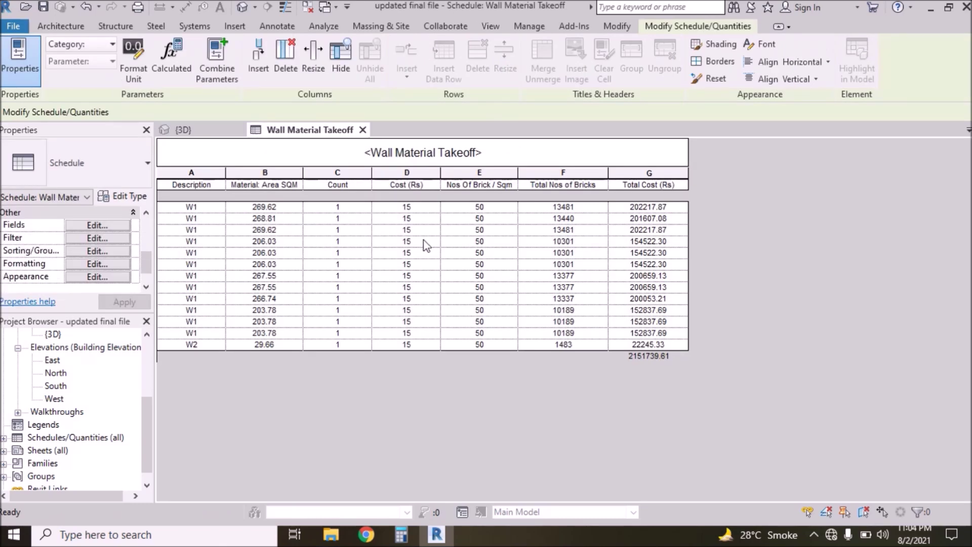